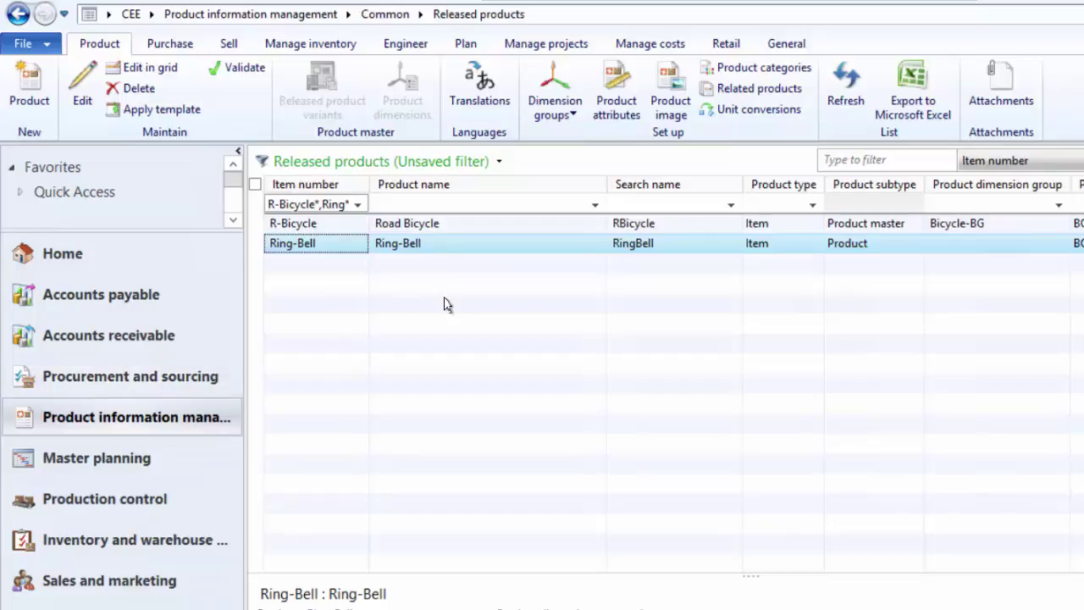
left_click(450, 229)
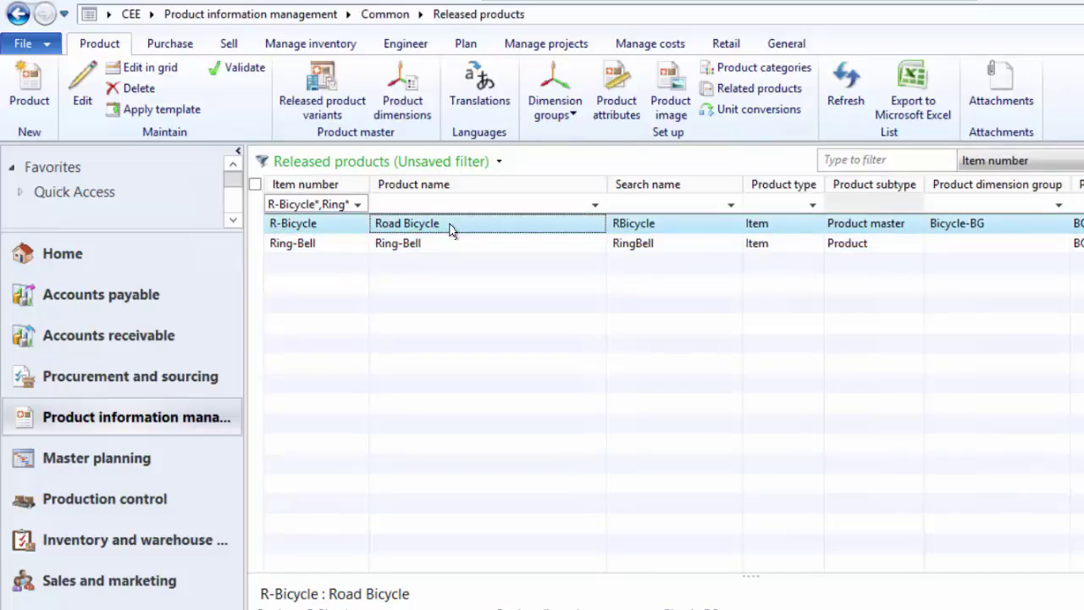
left_click(442, 250)
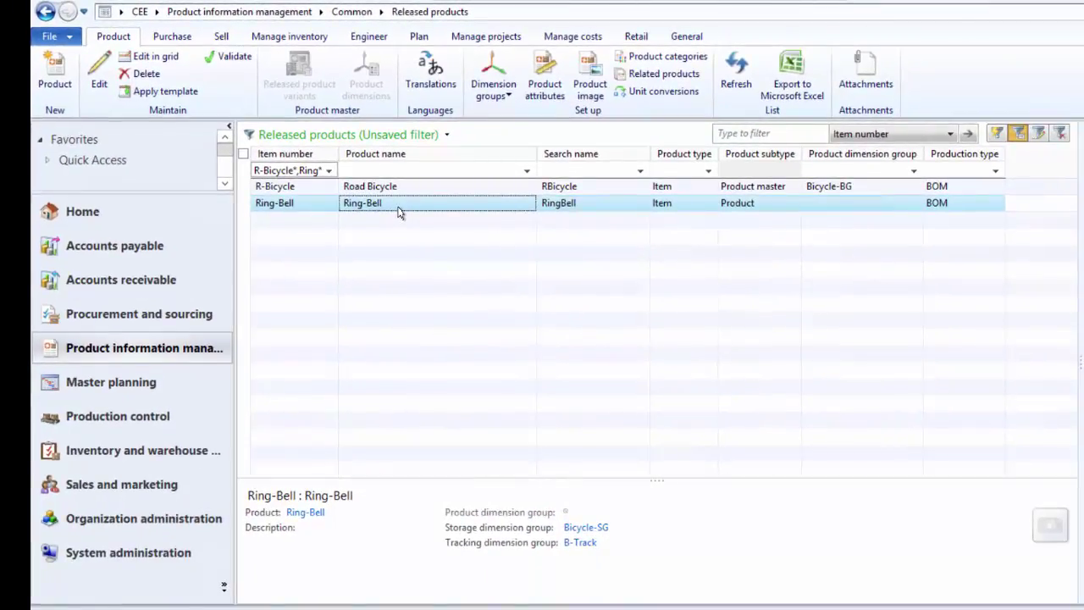
Open the Supplementary item - customer groups form from the Sales and marketing setup
left_click(100, 482)
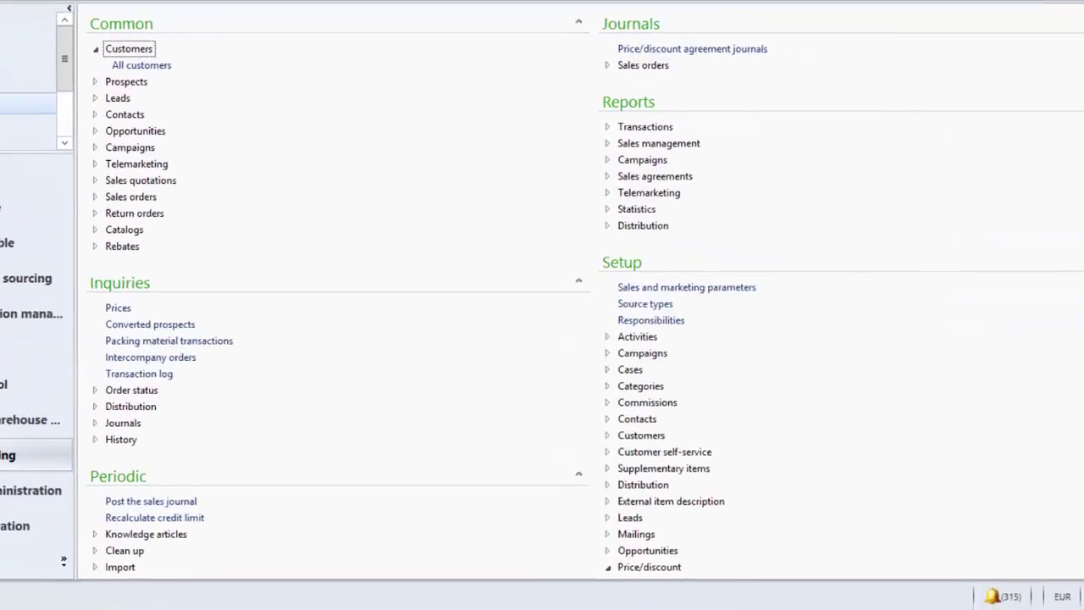
scroll(1066, 436, "down", 5)
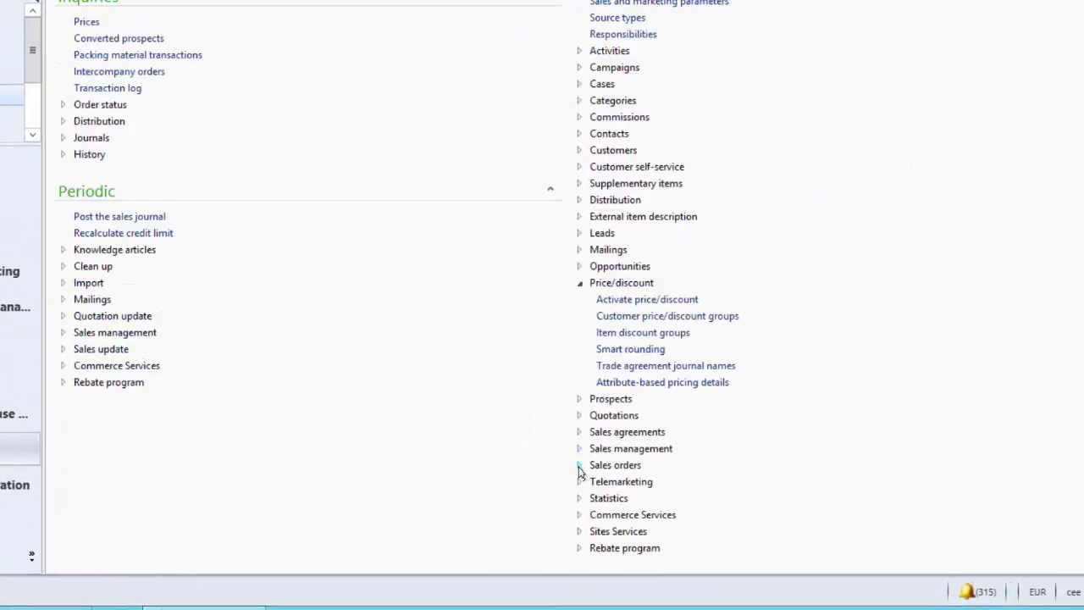
left_click(580, 183)
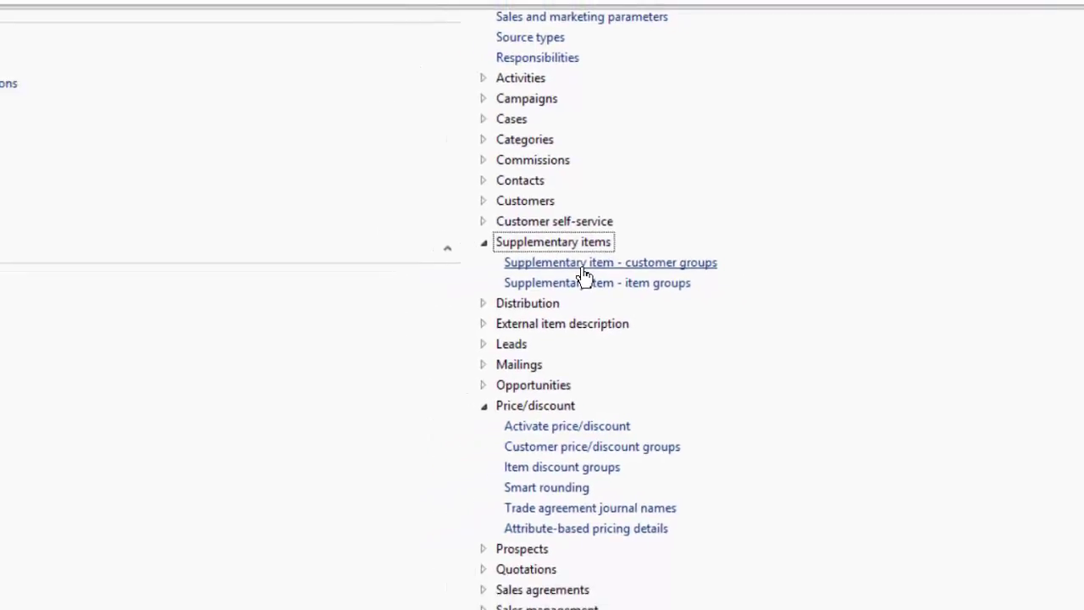
left_click(708, 250)
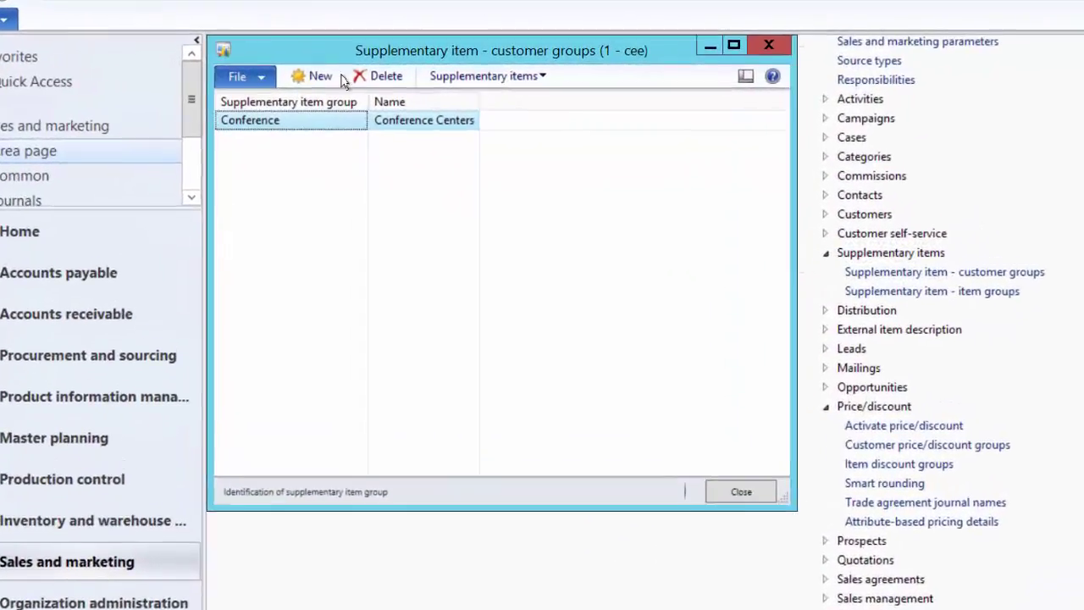
Create a supplementary item customer group Ring-Bell with the name Supplementary Ring-Bell
left_click(341, 76)
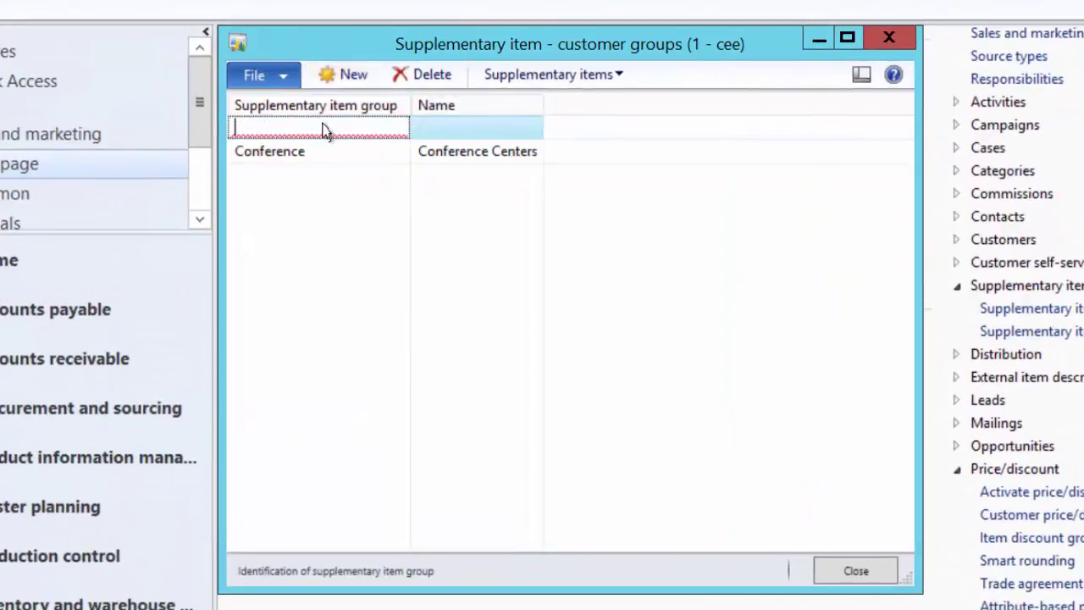
type("Ringg")
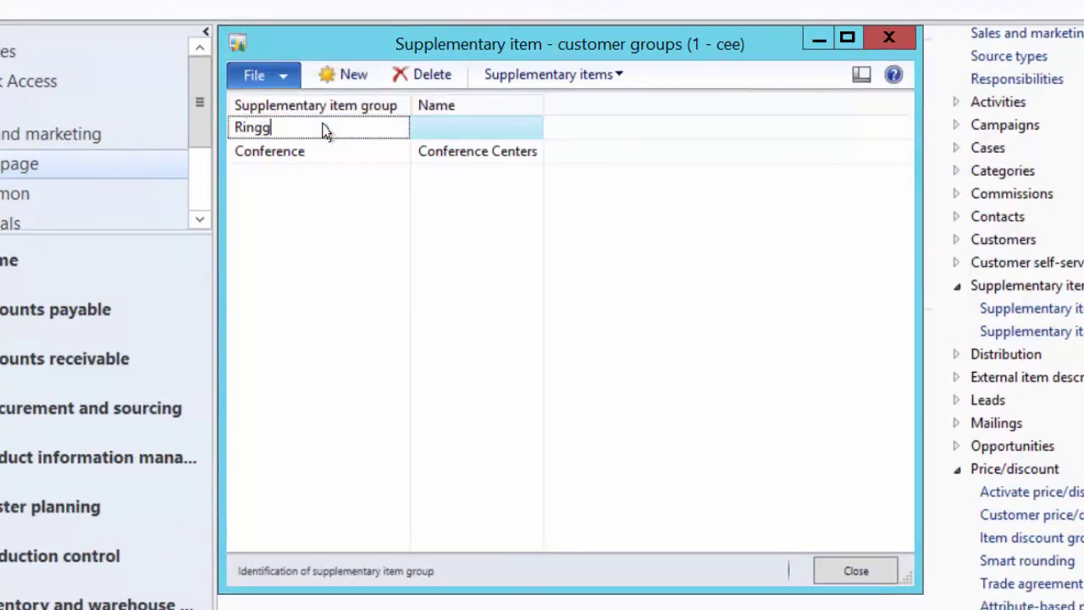
key("BackSpace")
type("-Bell")
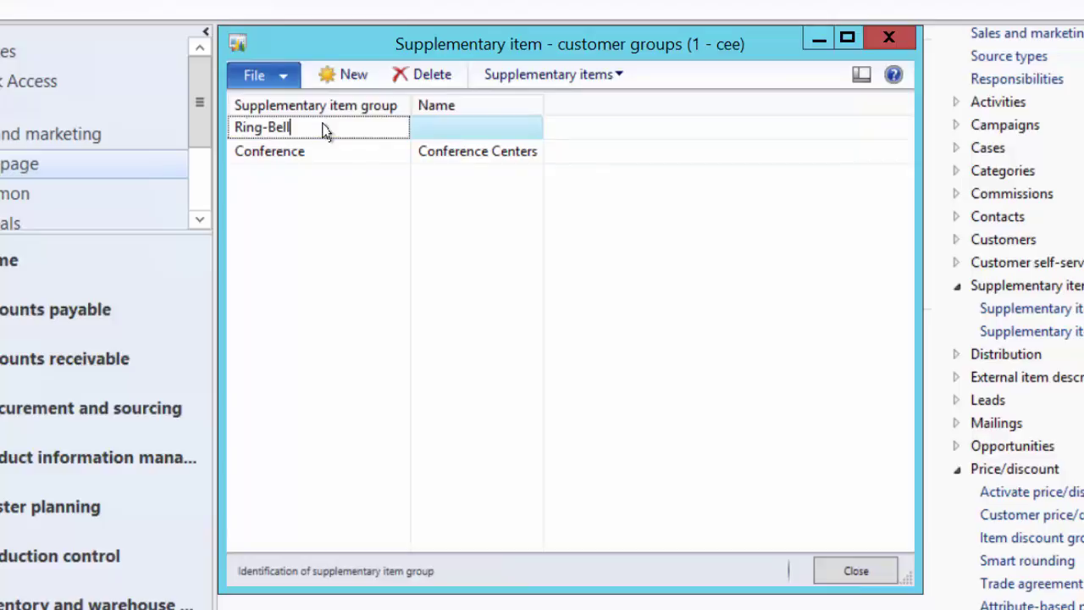
key("Tab")
type("Supplementary Ring-Bell")
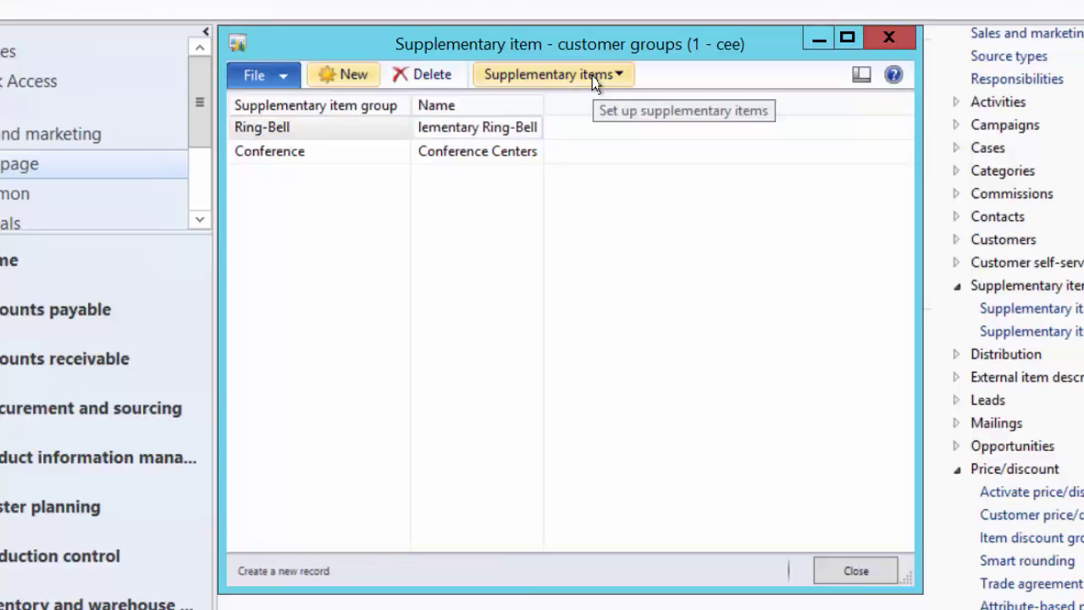
Open the supplementary sales items of the Ring-Bell group and reposition their window
left_click(595, 74)
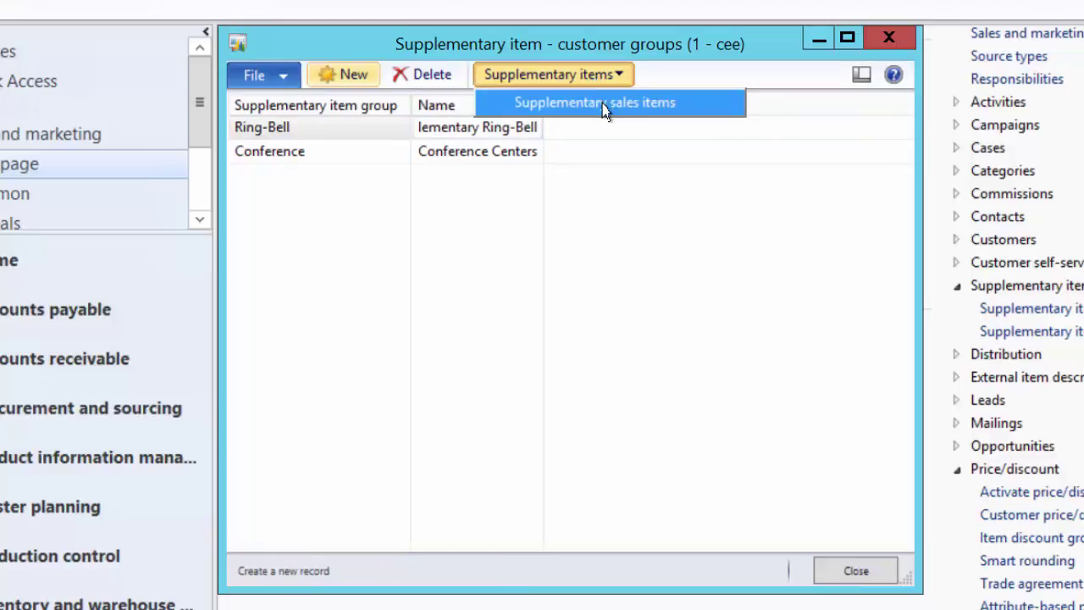
left_click(603, 105)
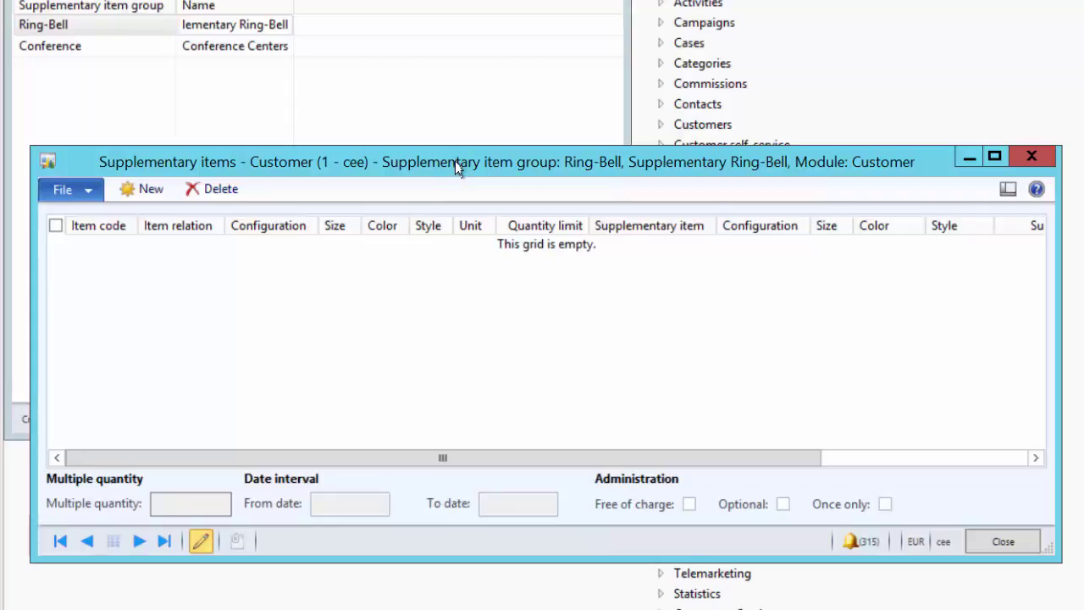
left_click_drag(455, 163, 492, 138)
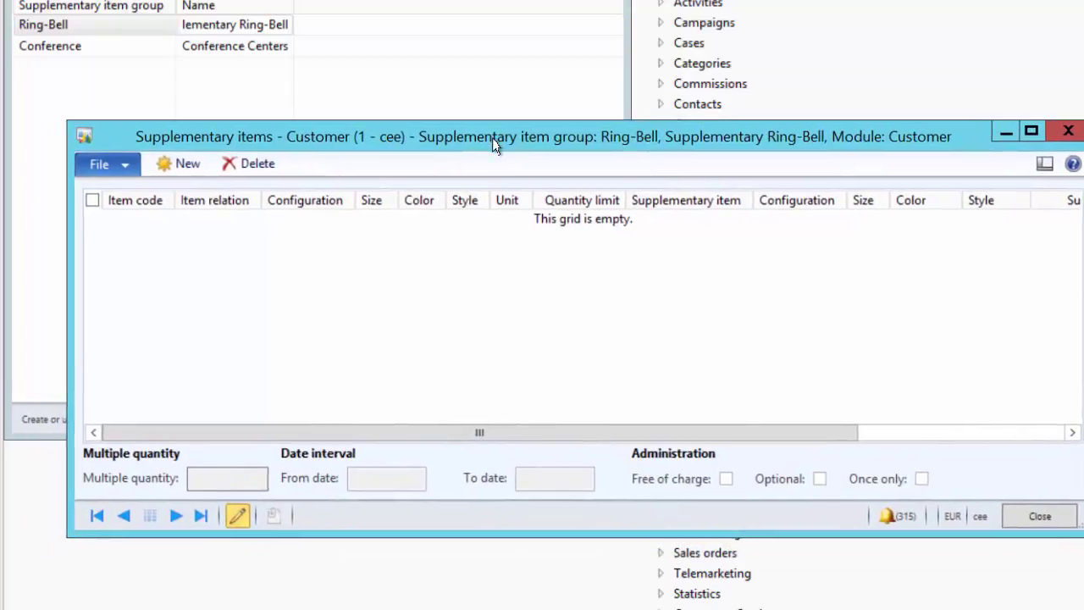
Add a supplementary item line with item code Table and item relation R-Bicycle
left_click(187, 165)
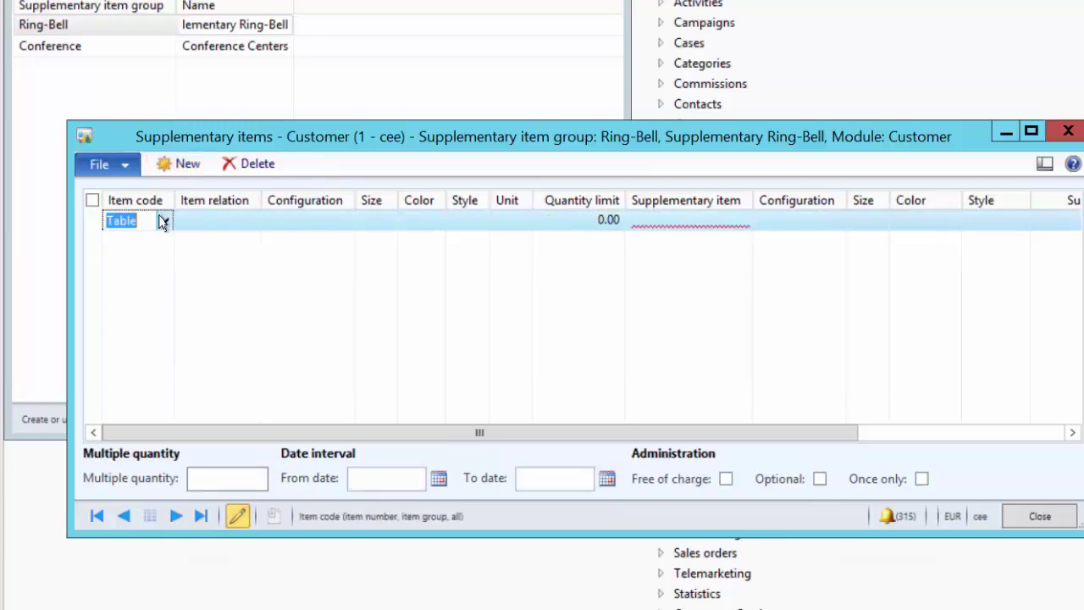
left_click(163, 220)
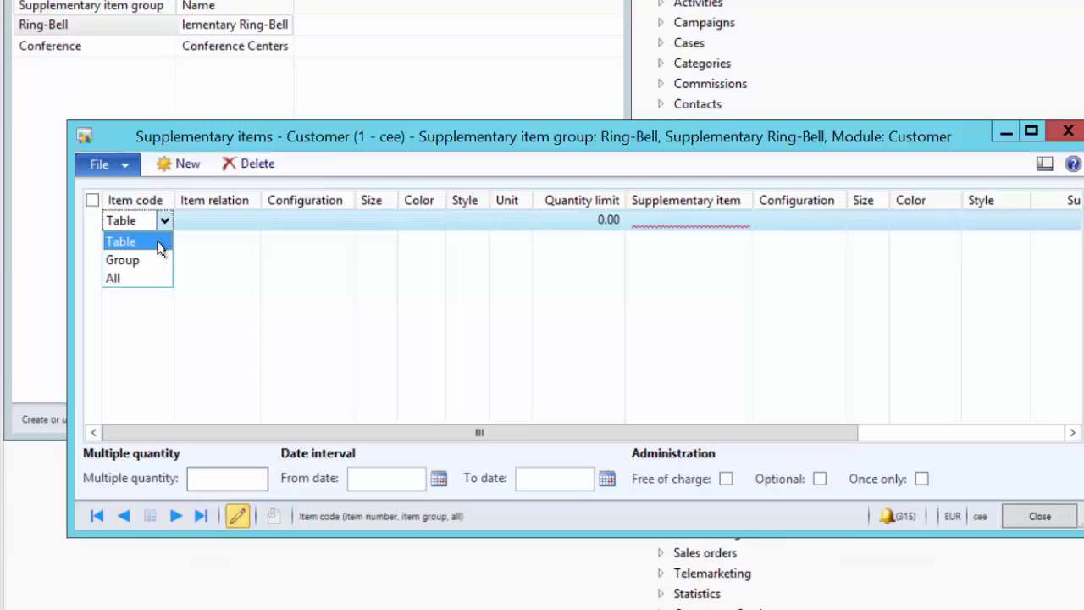
left_click(159, 246)
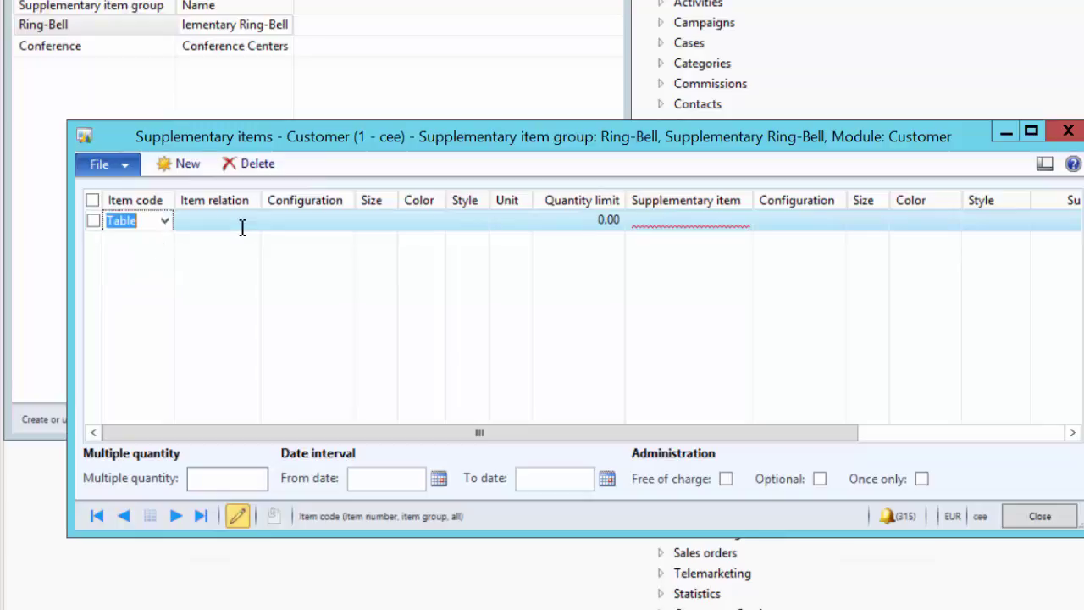
left_click(243, 224)
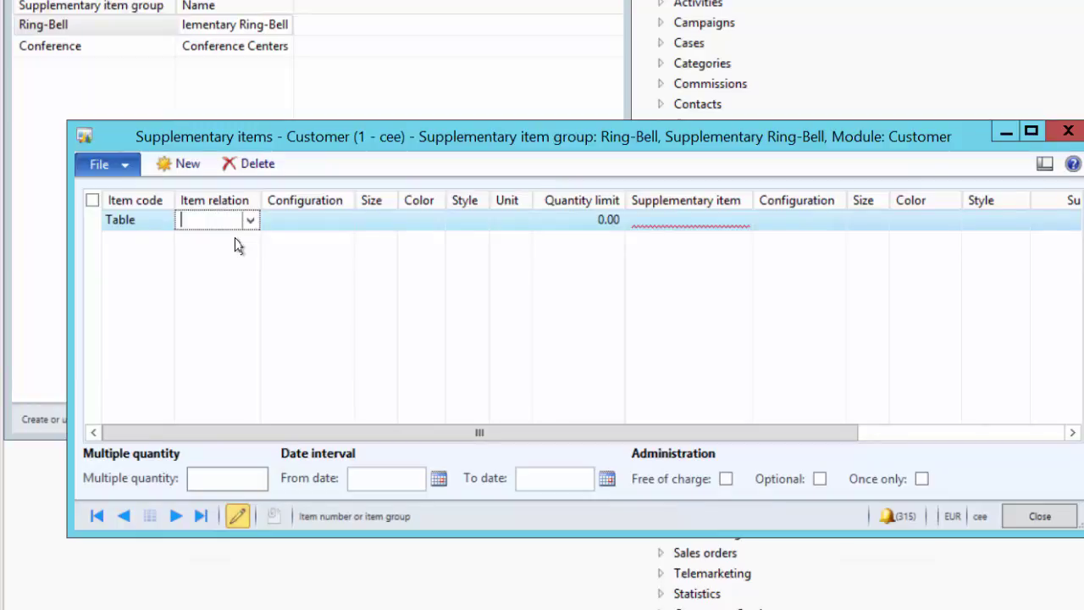
type("R-Bicycle")
left_click(380, 223)
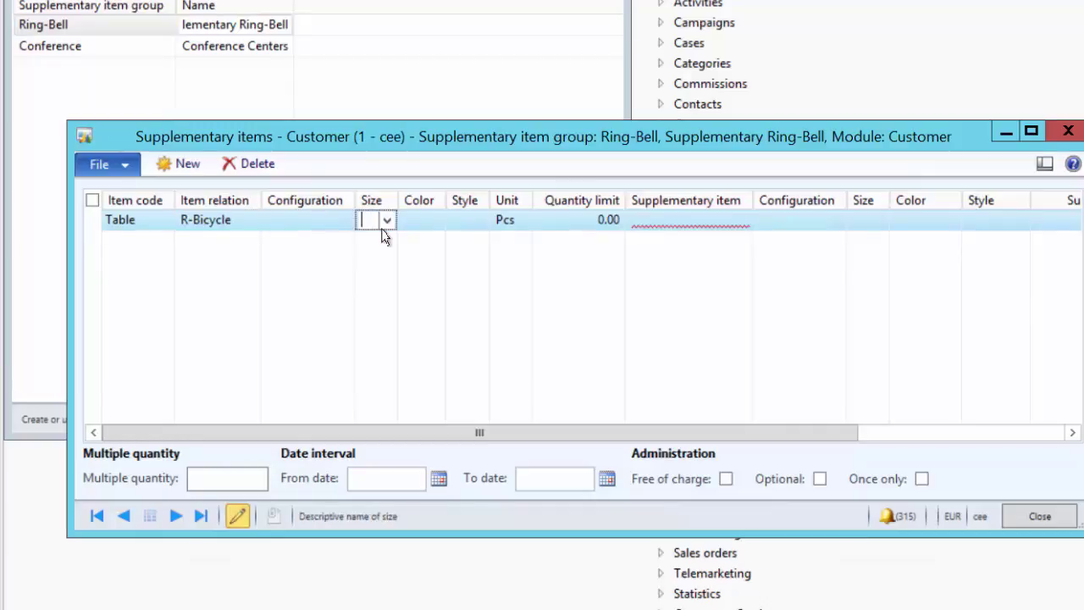
Set the R-Bicycle line's configuration to C1, size to S and color to Blue
left_click(343, 224)
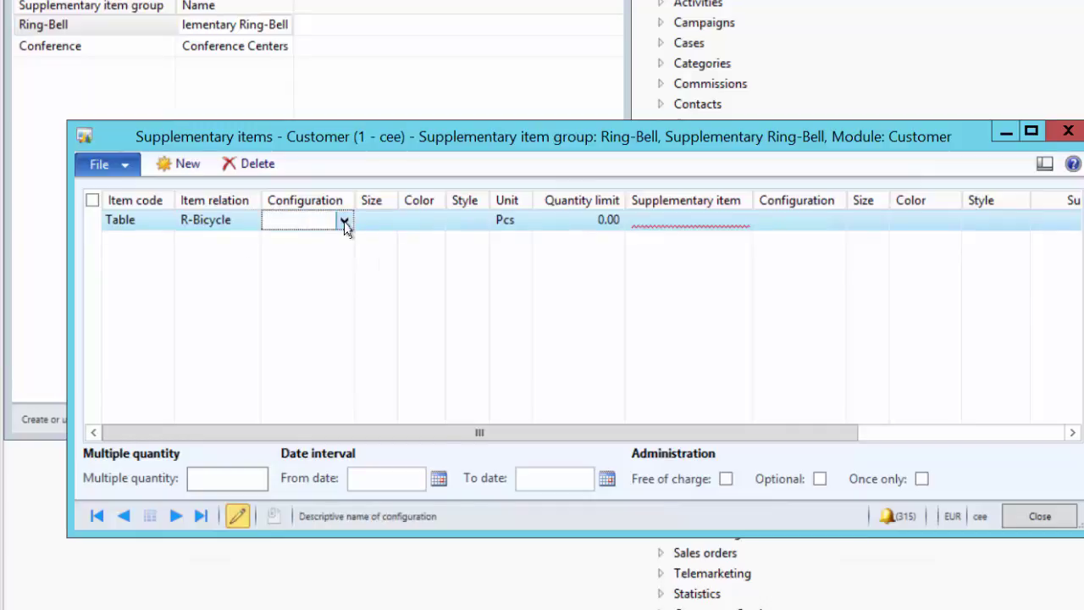
left_click(345, 222)
left_click(382, 222)
left_click(385, 221)
left_click(385, 330)
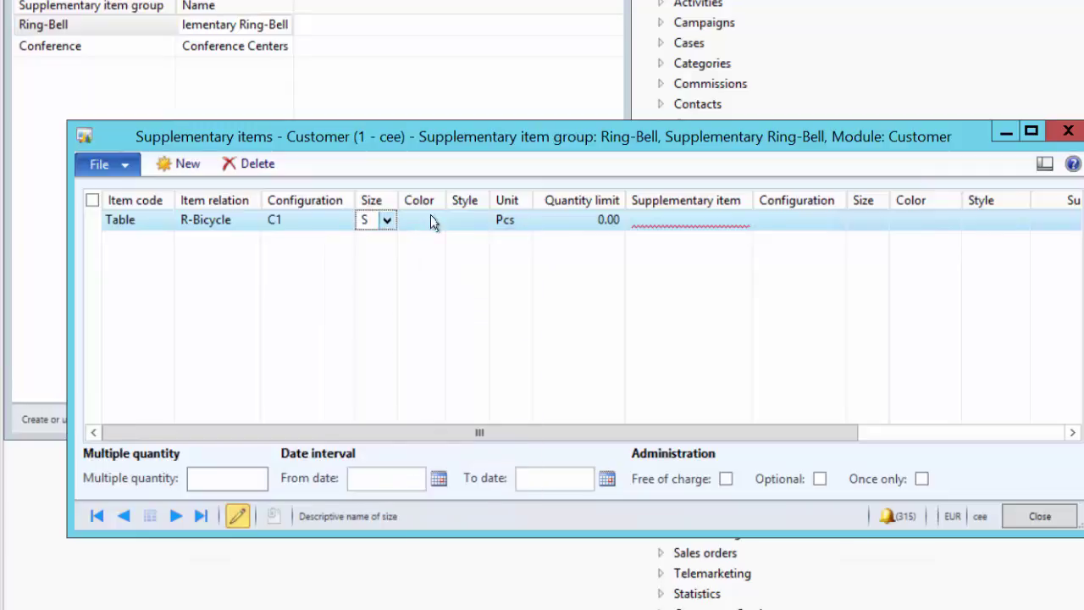
left_click(436, 220)
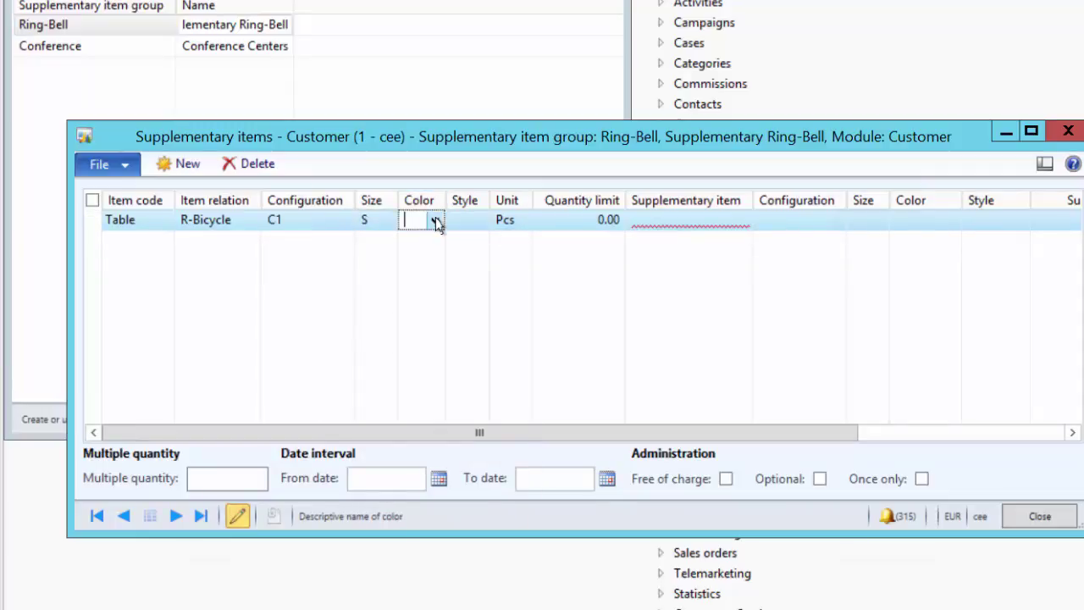
left_click(435, 220)
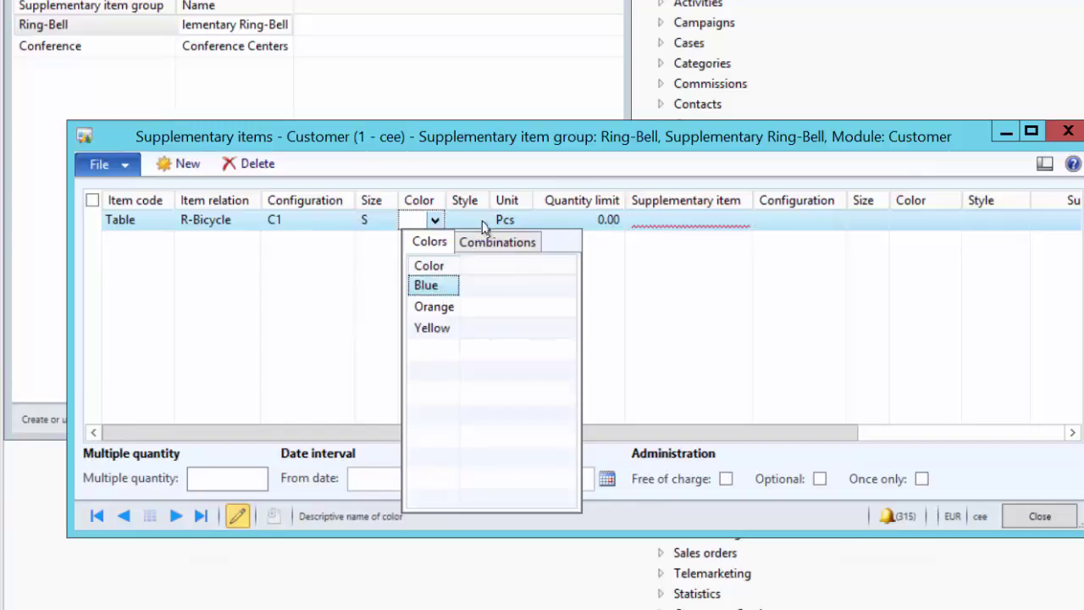
key("Return")
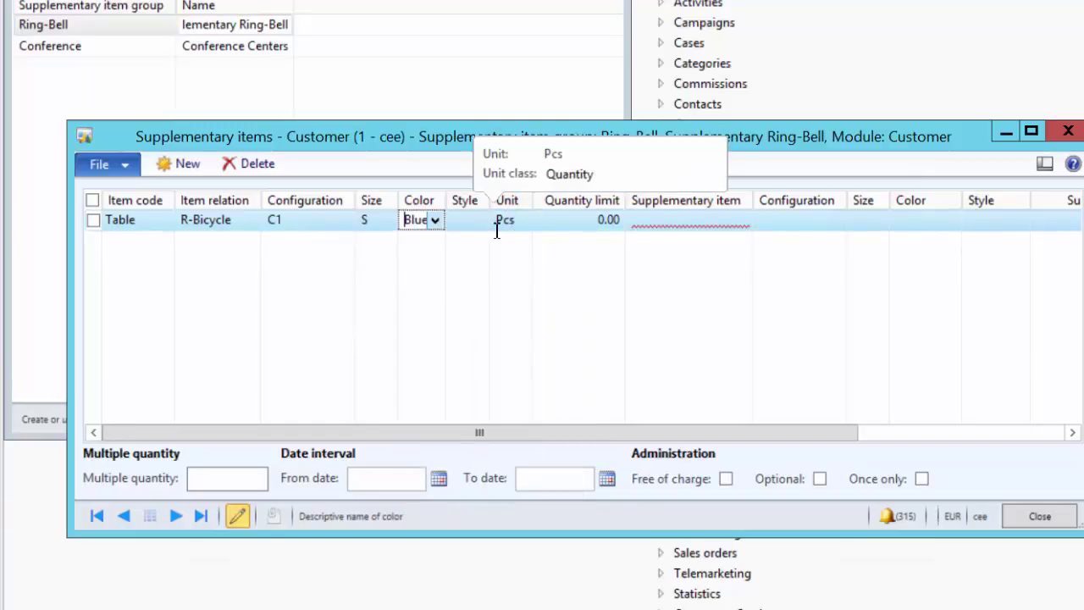
Set the quantity limit of the R-Bicycle line to 1
left_click(554, 225)
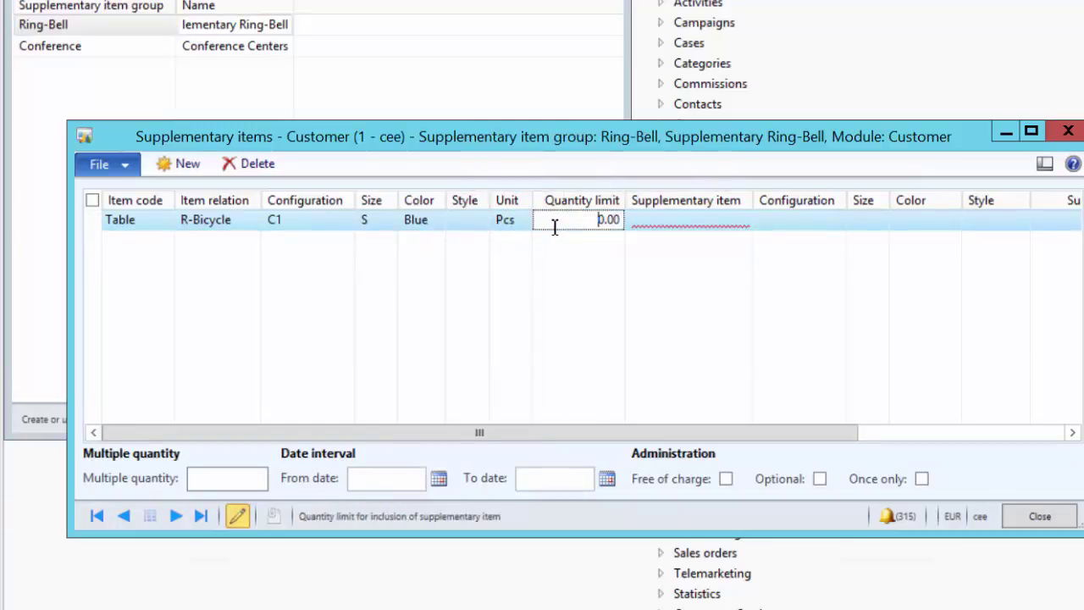
key("shift+End")
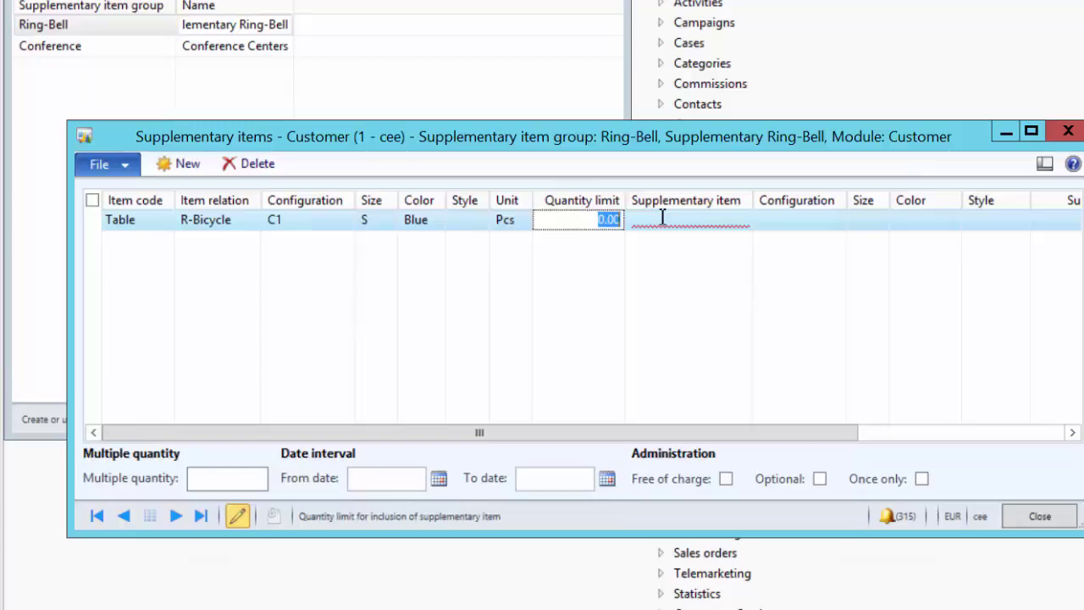
type("1")
key("BackSpace")
type("2")
key("BackSpace")
type("1")
key("Tab")
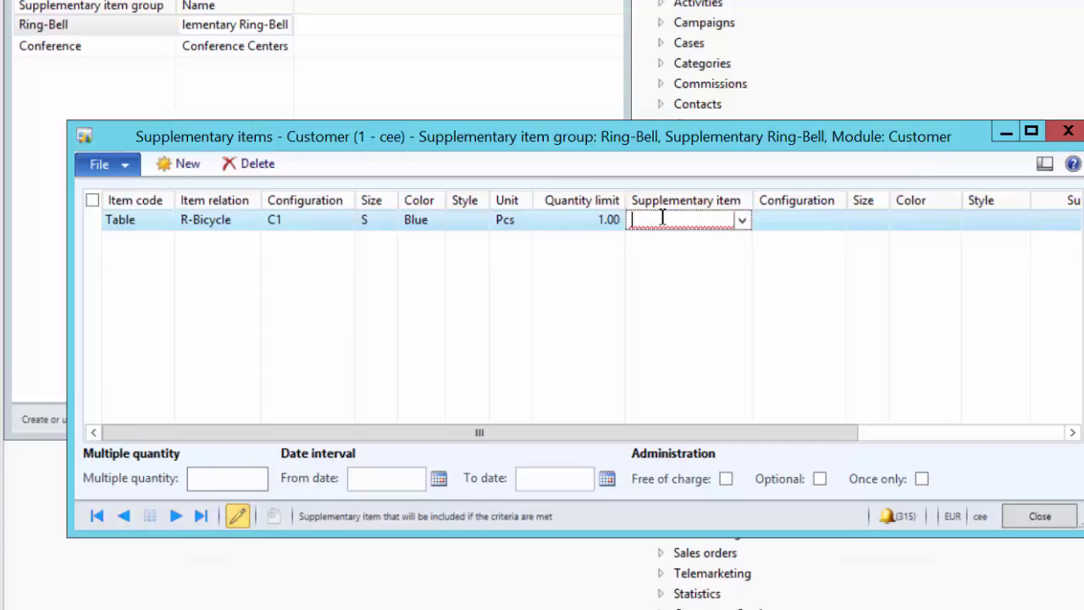
Choose Ring-Bell as the line's supplementary item and set its supplementary quantity to 1
type("R*")
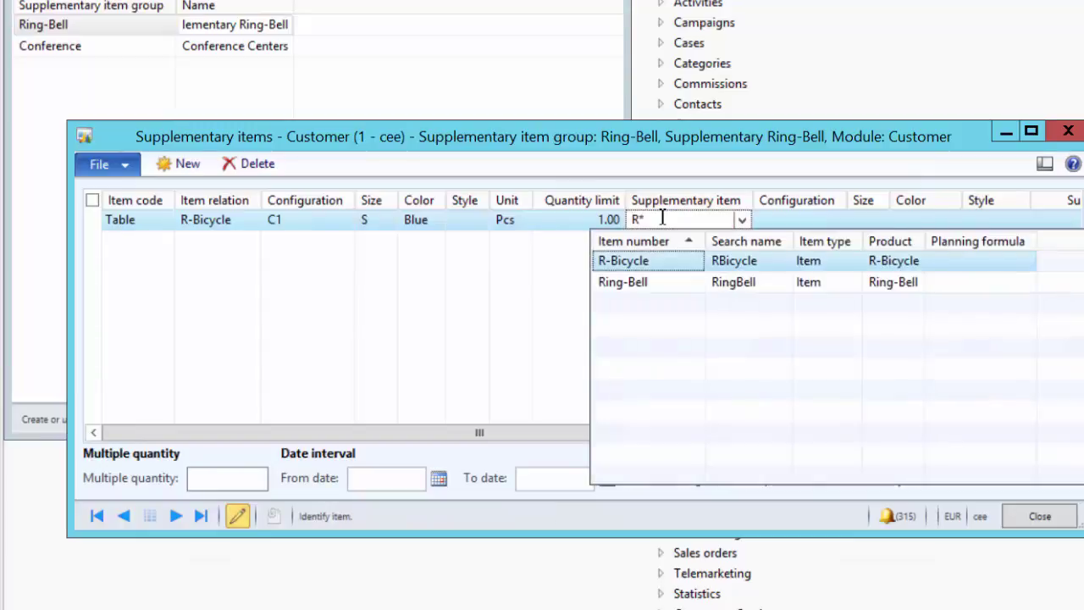
left_click(626, 282)
key("Tab")
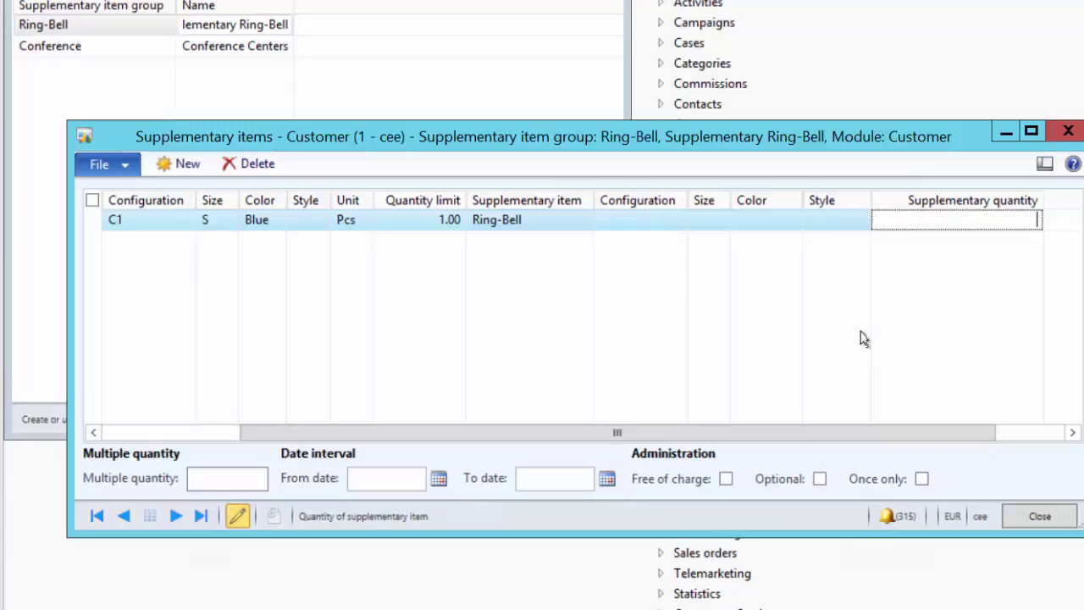
type("1")
key("Return")
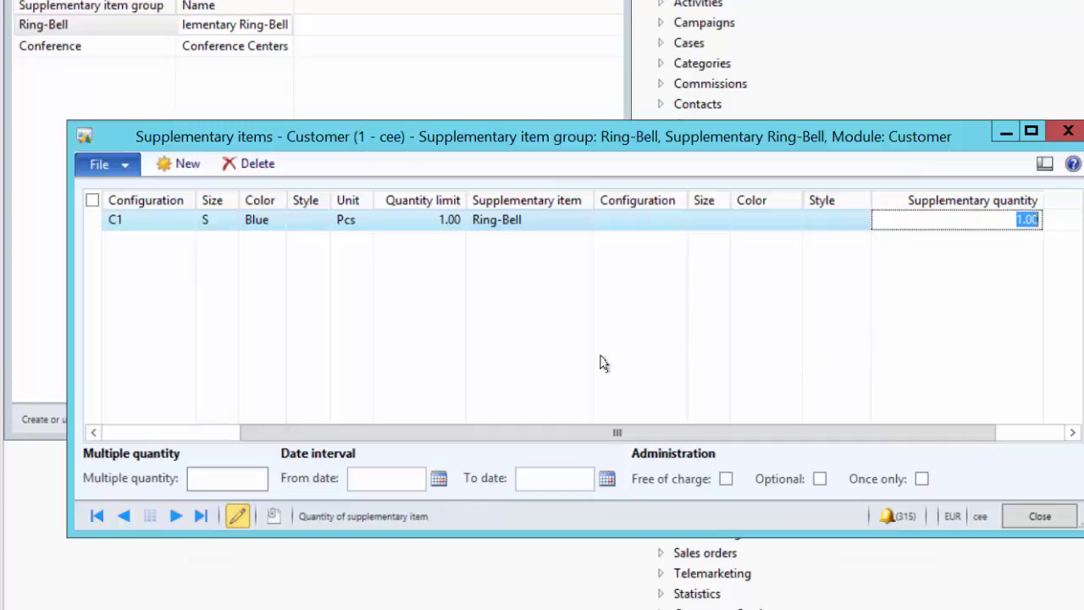
Set the R-Bicycle line's multiple quantity to 2 and change its quantity limit to 10
left_click(250, 477)
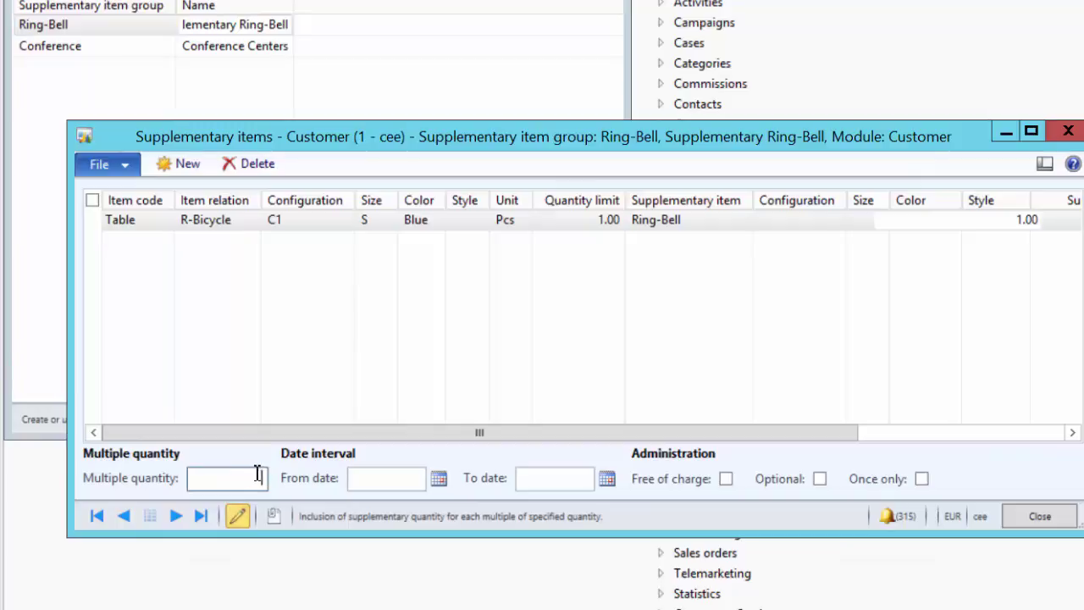
left_click(583, 223)
left_click(247, 476)
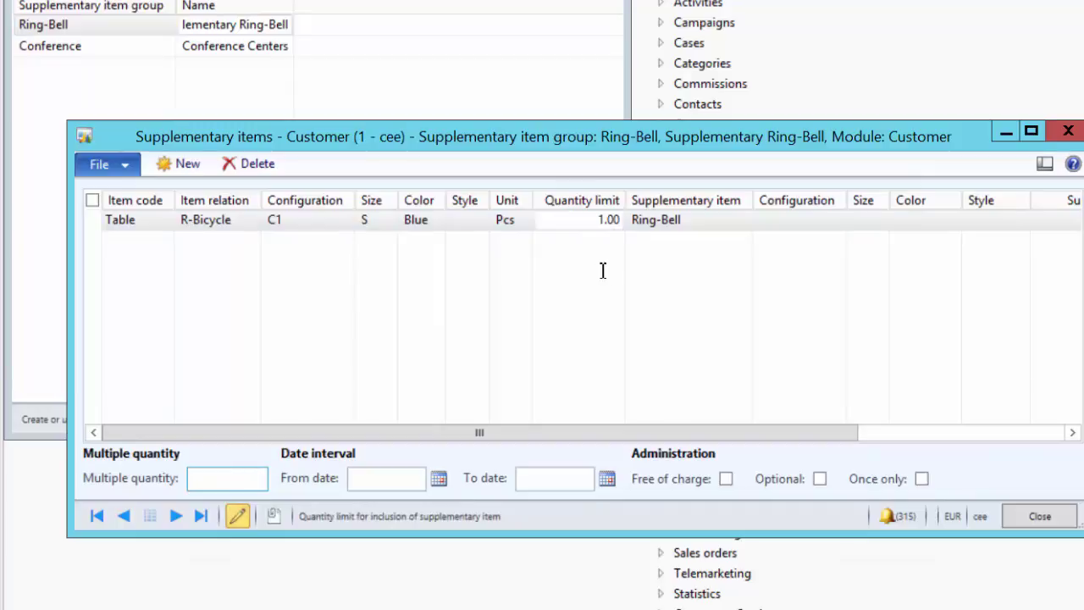
left_click(598, 220)
left_click_drag(598, 221, 627, 220)
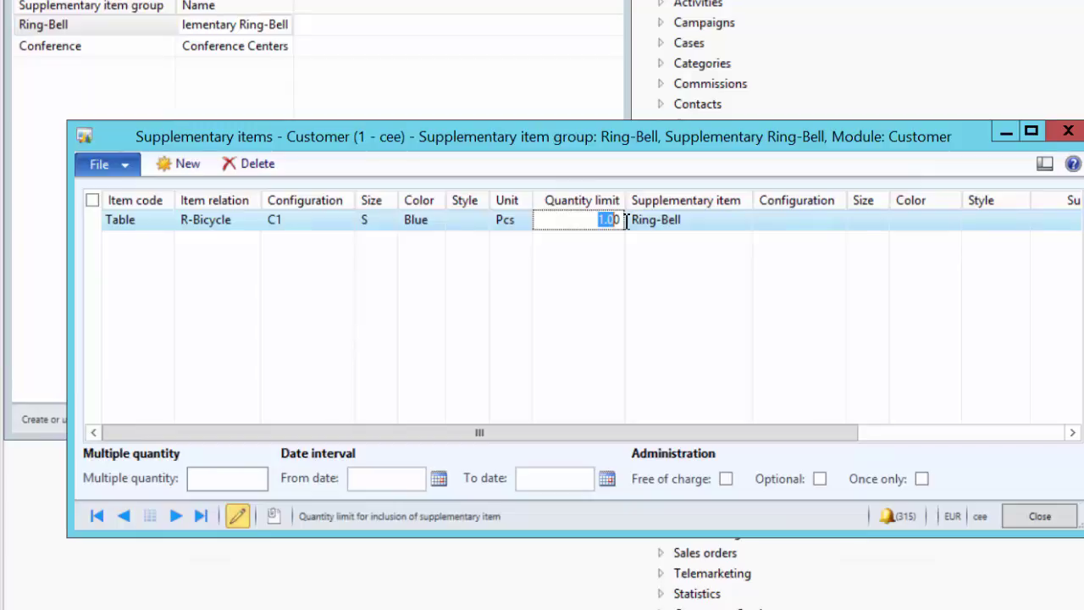
left_click(224, 479)
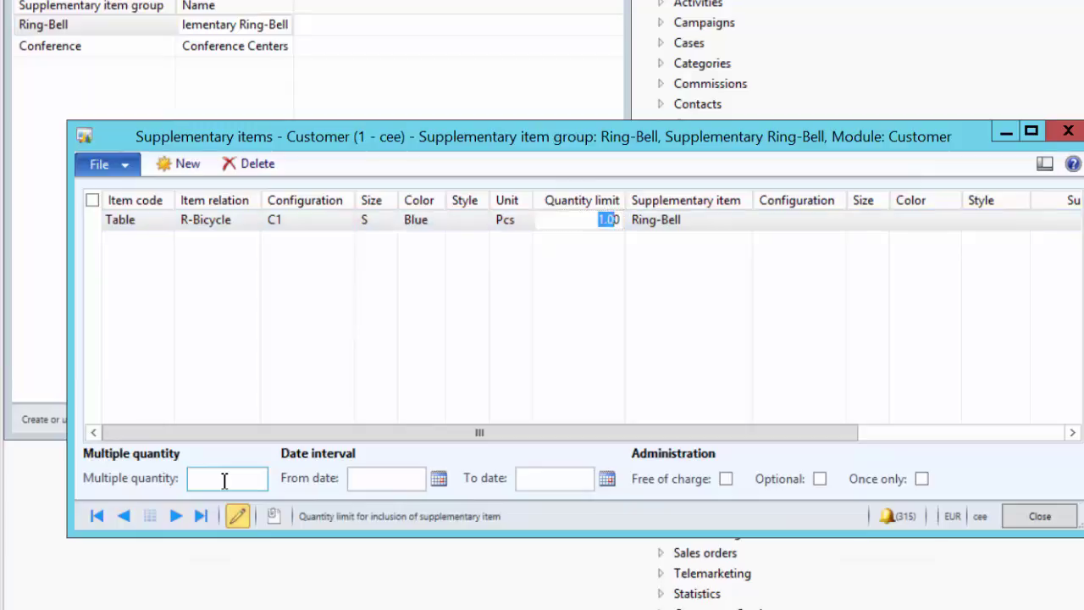
type("2")
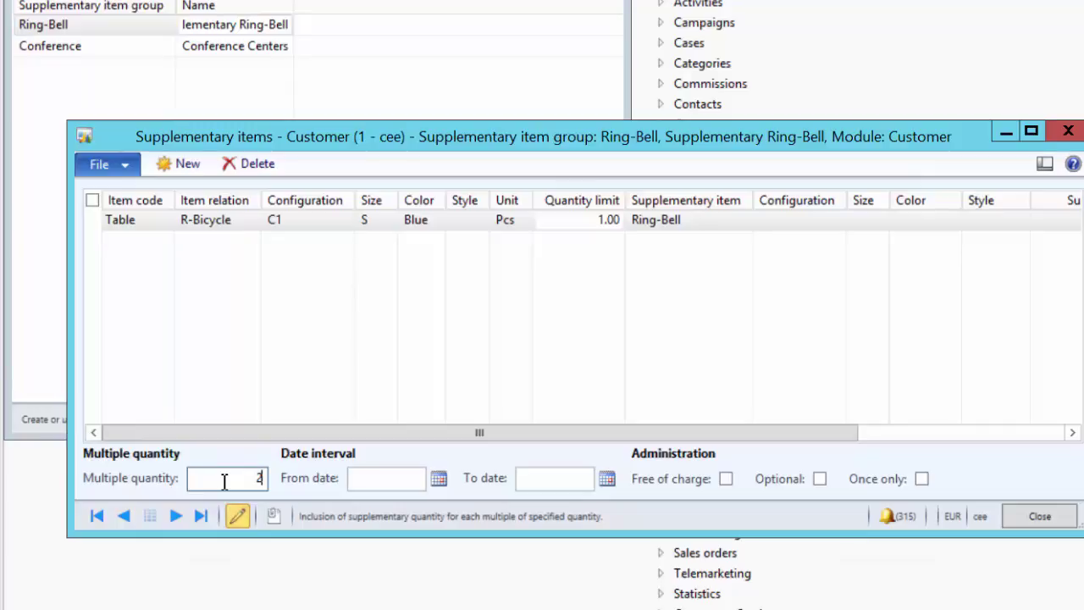
left_click(616, 221)
type("0")
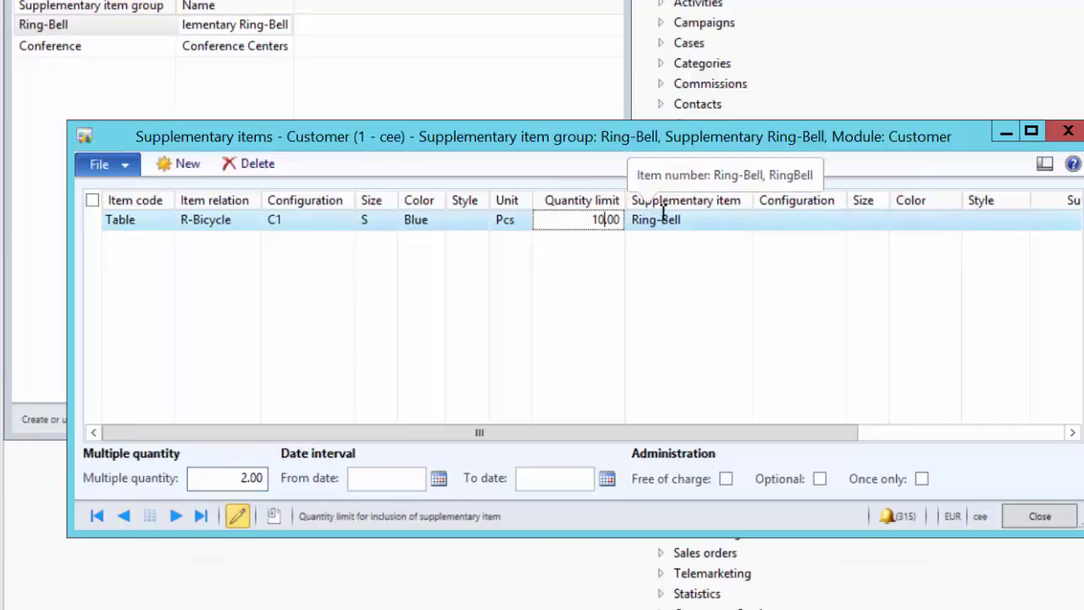
Set the R-Bicycle line's quantity limit and multiple quantity to 1 and its date interval to 5/11/2015 through 5/15/2015
left_click(581, 223)
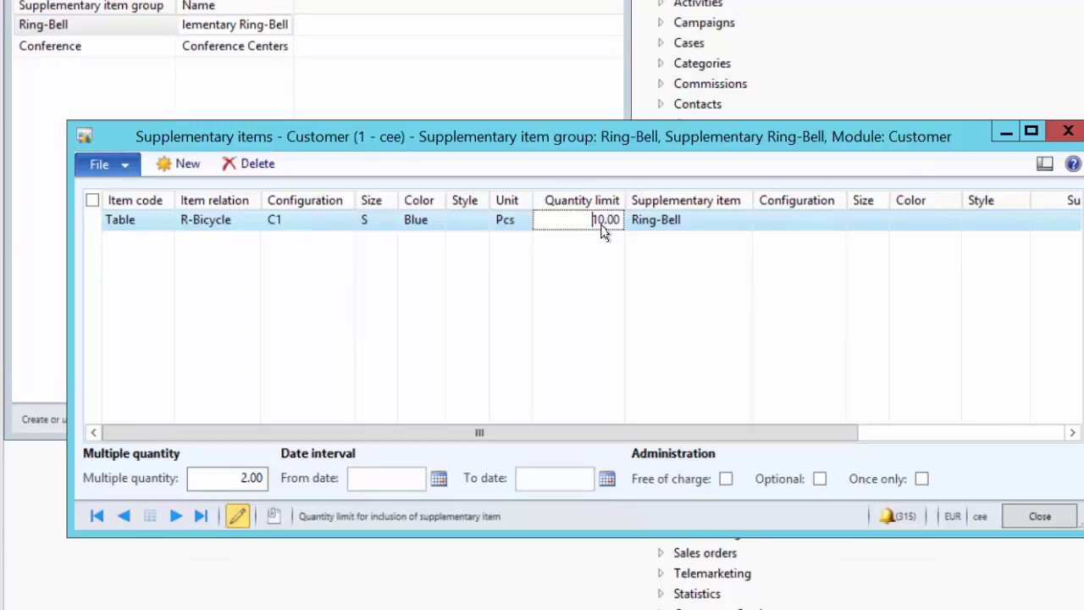
left_click(229, 478)
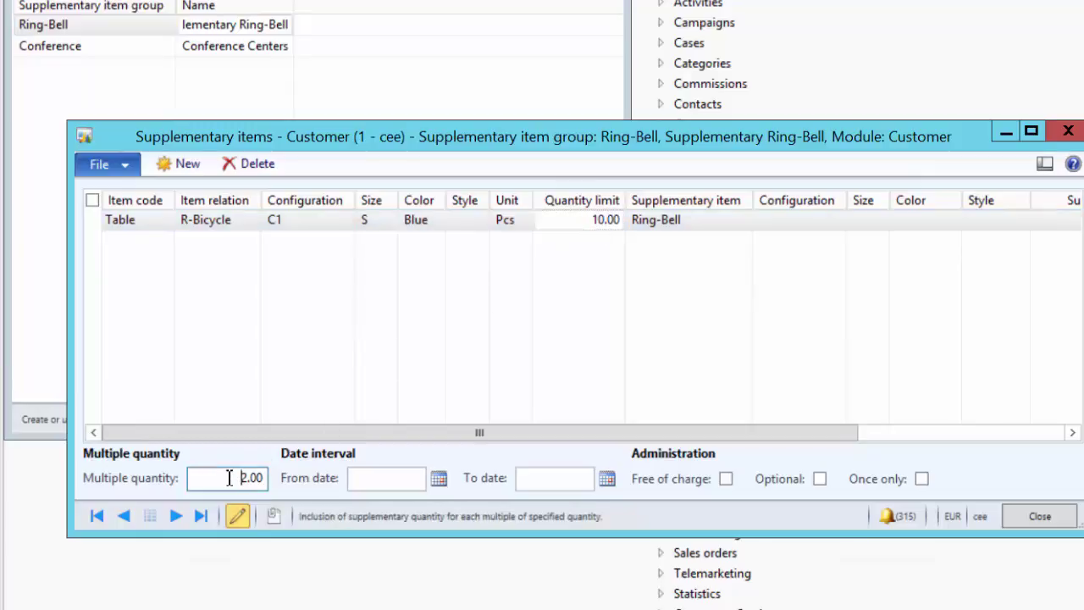
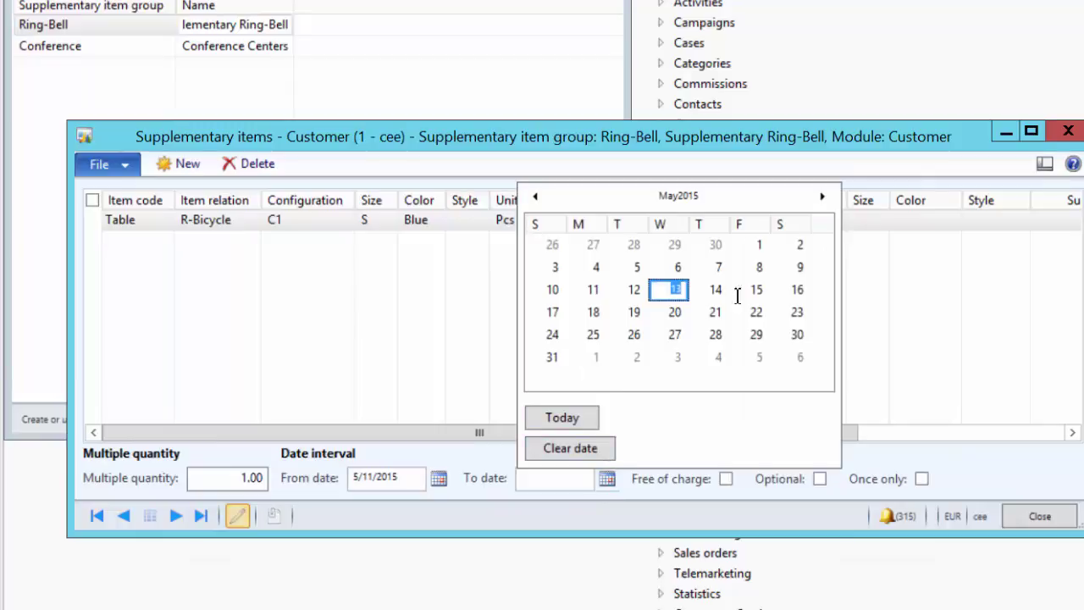
left_click(760, 292)
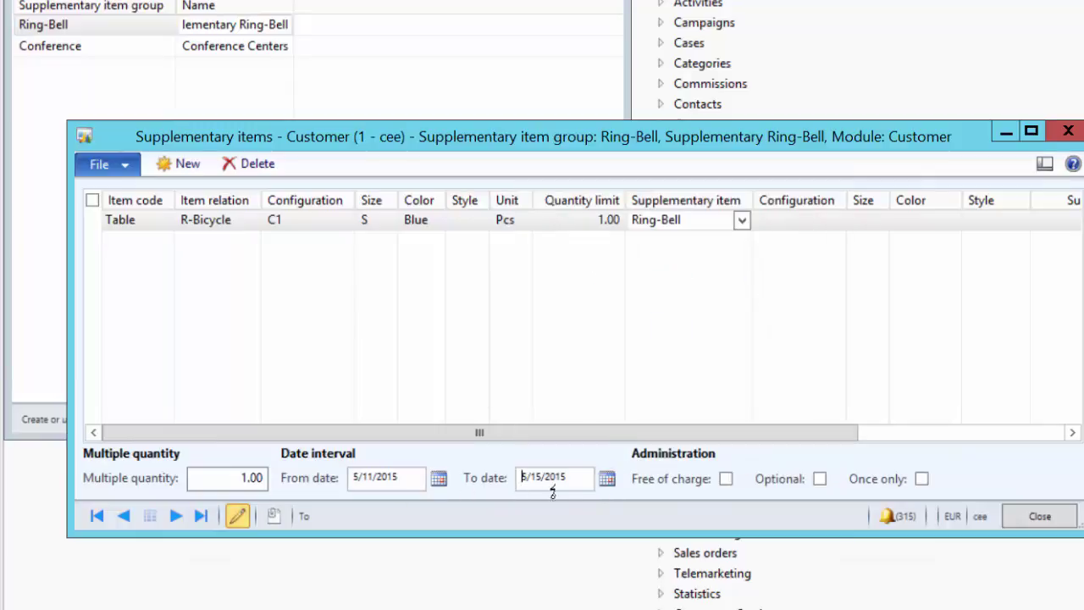
left_click(582, 479)
Make the supplementary Ring-Bell free of charge, leave it neither optional nor once only, and close the supplementary items form
left_click(726, 479)
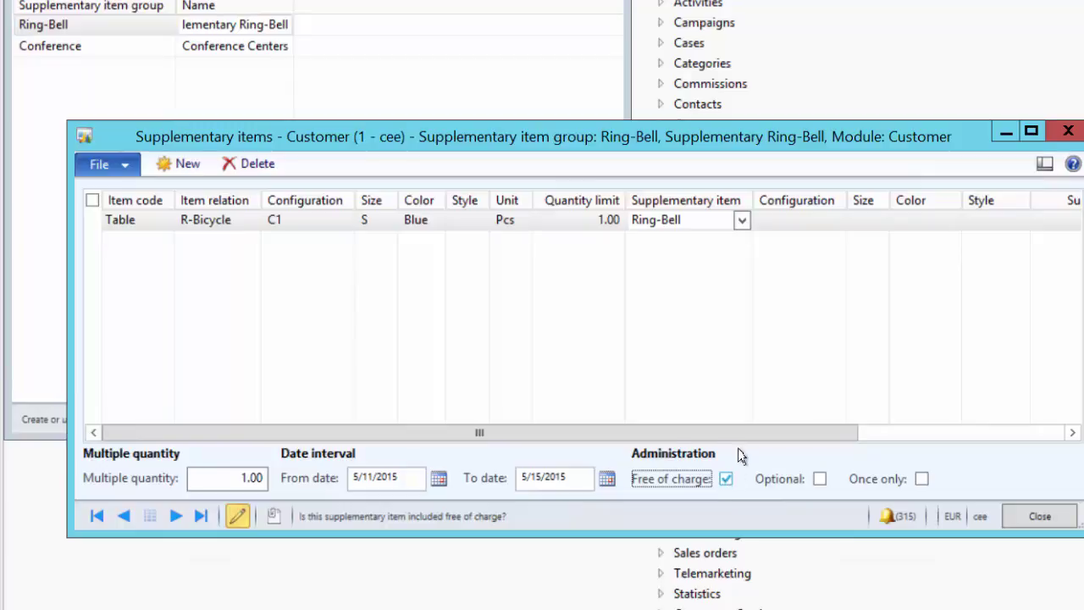
left_click(819, 480)
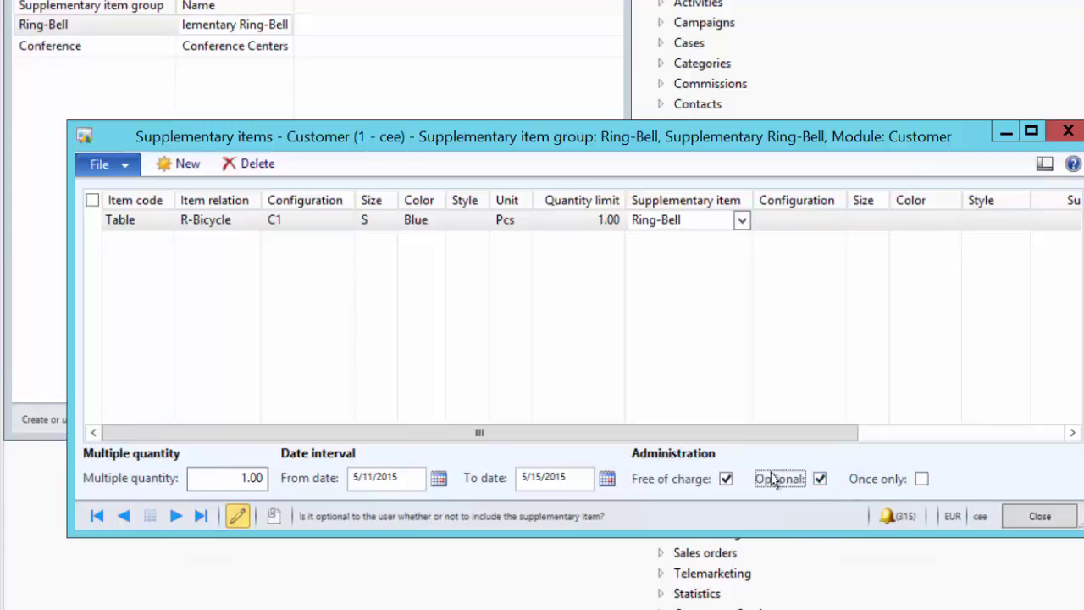
left_click(819, 480)
left_click(922, 480)
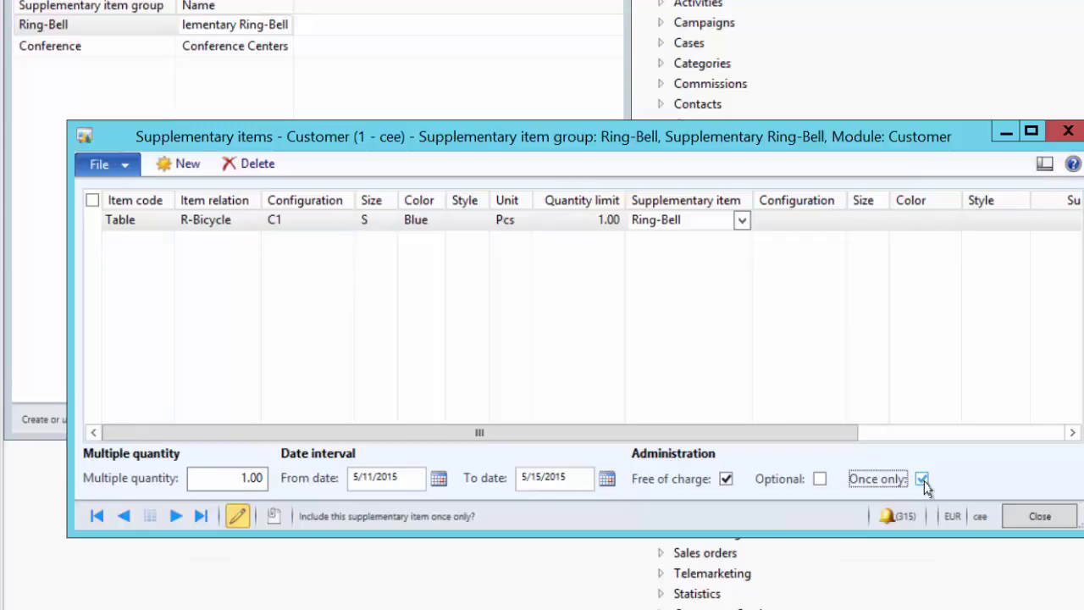
left_click(922, 480)
left_click(1044, 522)
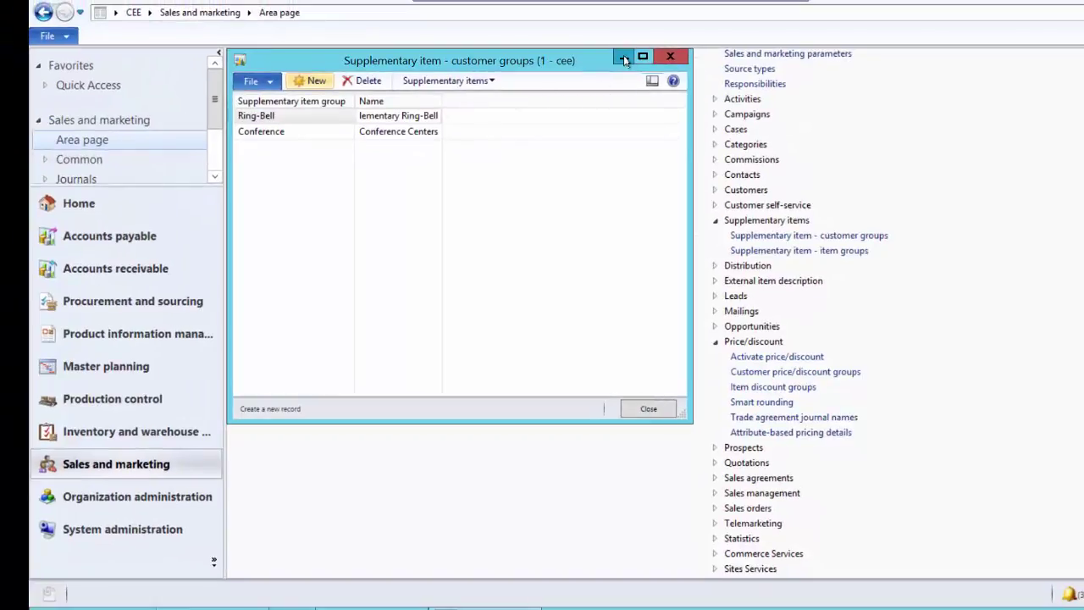
Minimize the customer groups form and open the A. Datum Corporation record from all customers in Sales and marketing
left_click(624, 57)
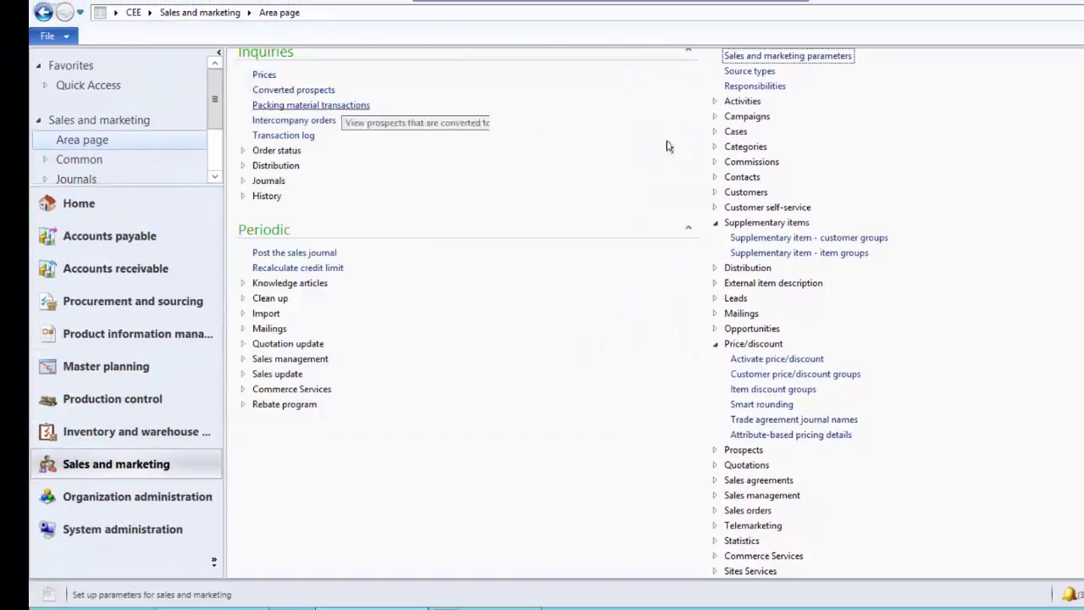
scroll(373, 114, "up", 5)
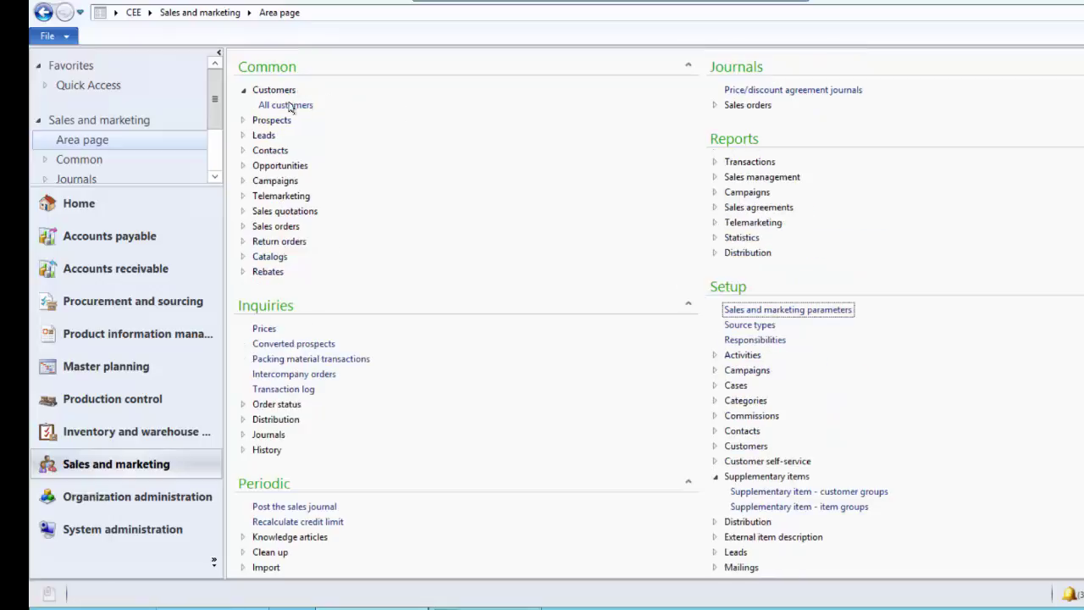
left_click(283, 106)
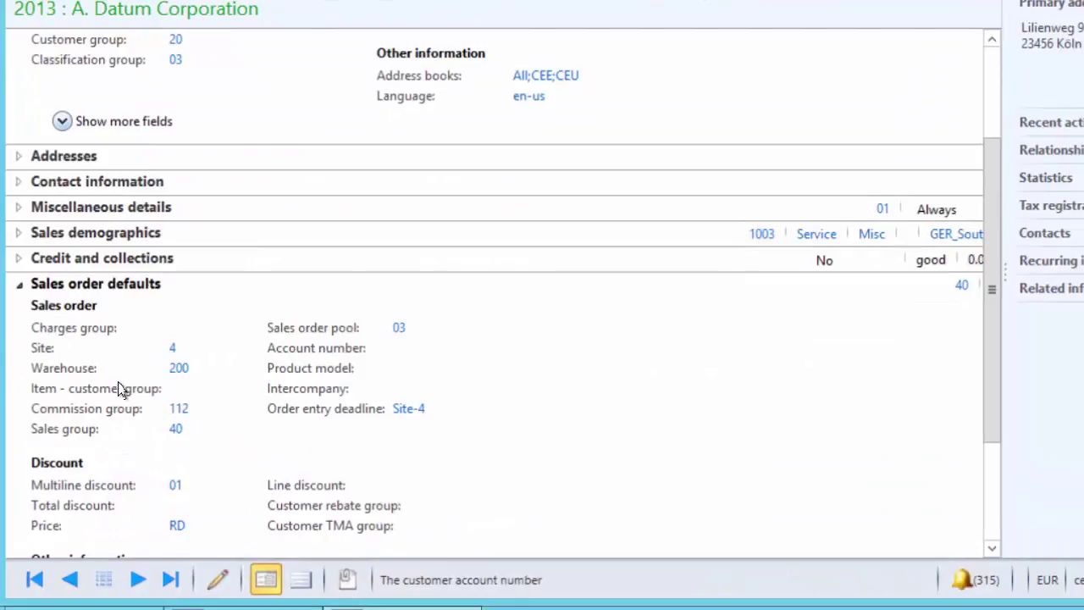
Assign the Ring-Bell supplementary item group in A. Datum Corporation's sales order defaults and close the customer record
scroll(120, 388, "down", 3)
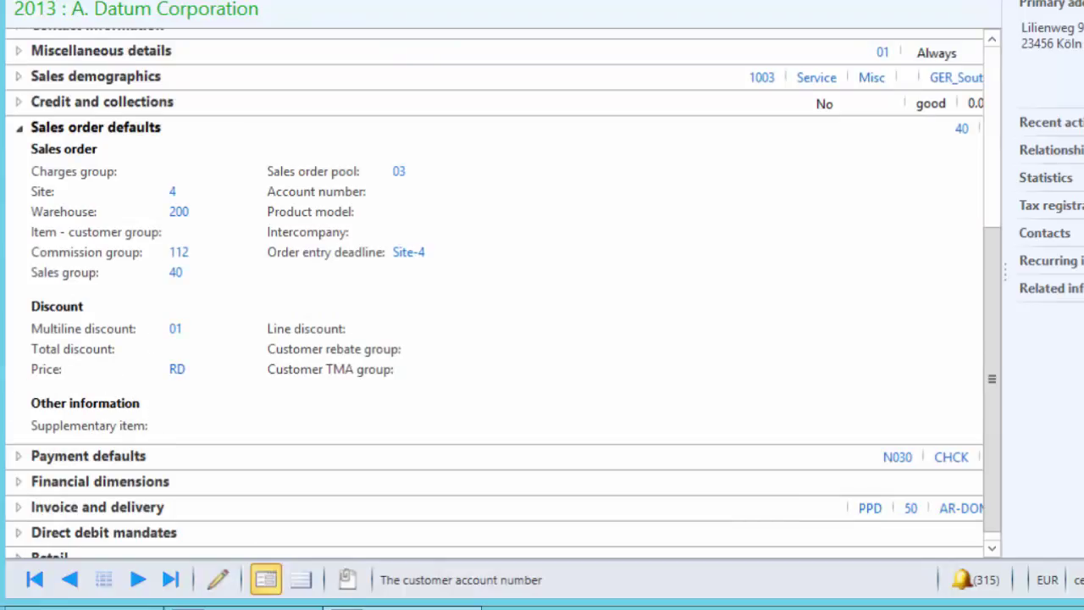
key("ctrl+e")
left_click(253, 539)
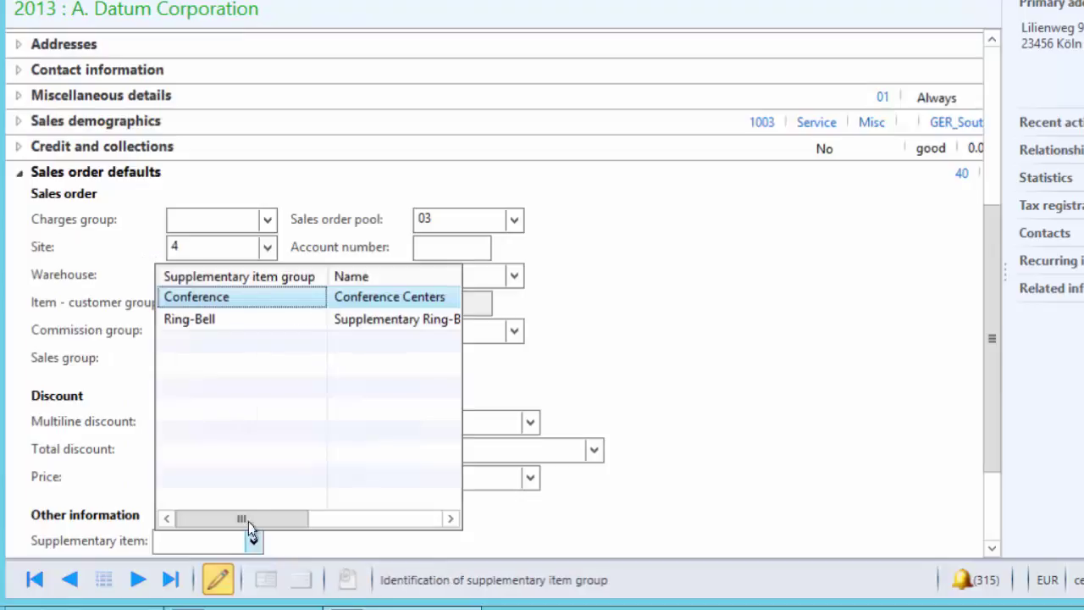
left_click(235, 327)
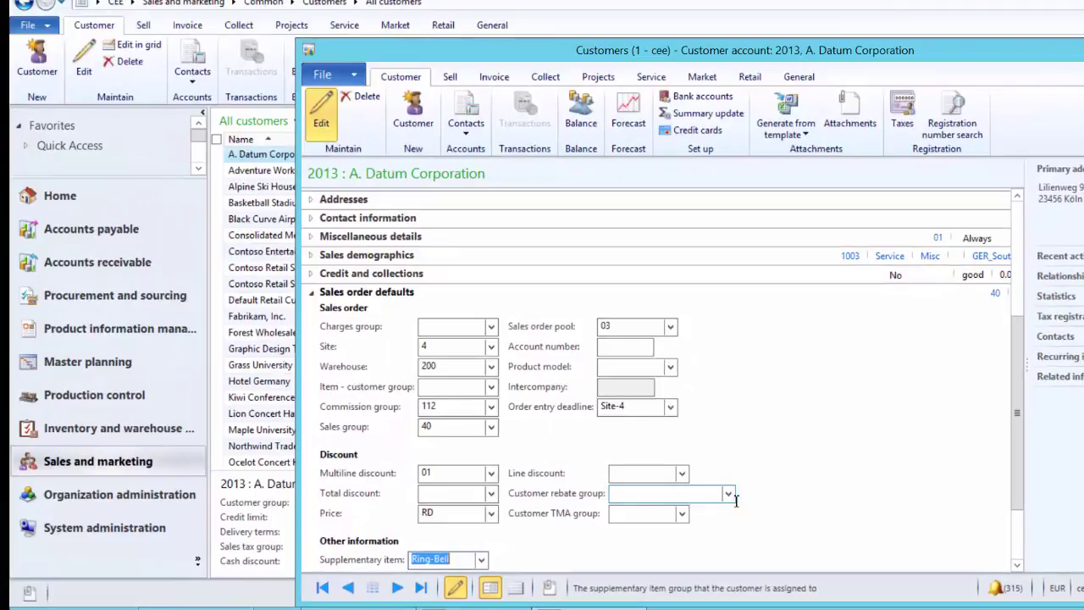
key("Escape")
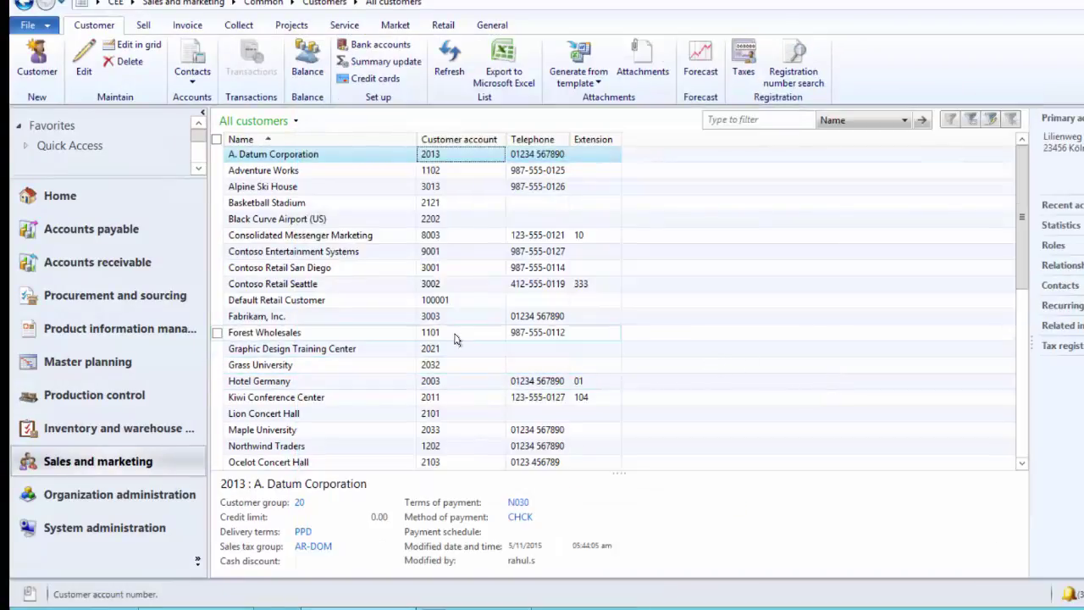
Create a new sales order for A. Datum Corporation from the all sales orders list in Accounts receivable
left_click(125, 263)
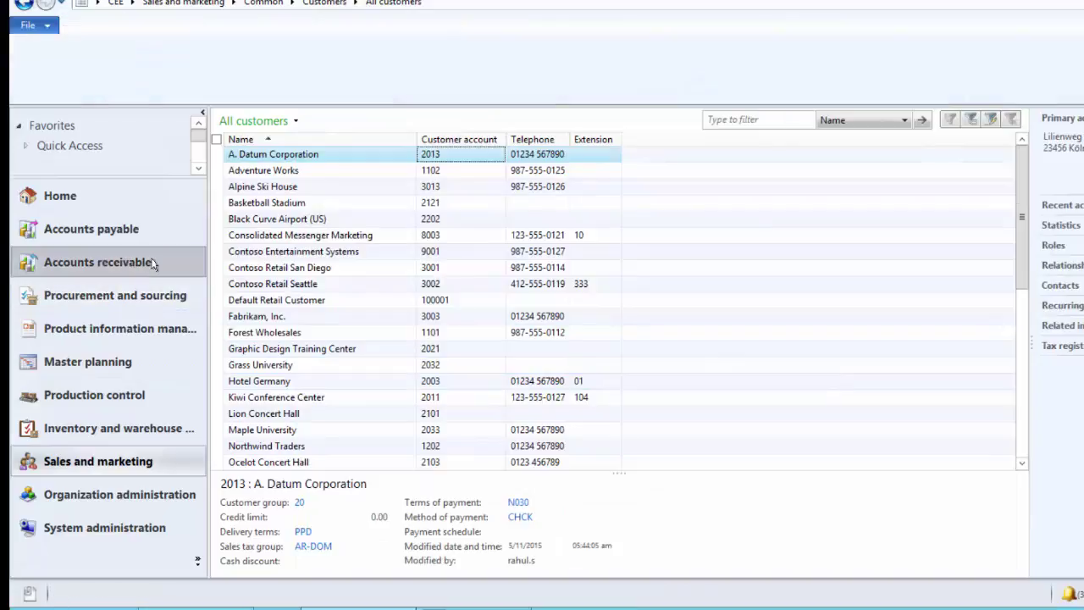
left_click(407, 175)
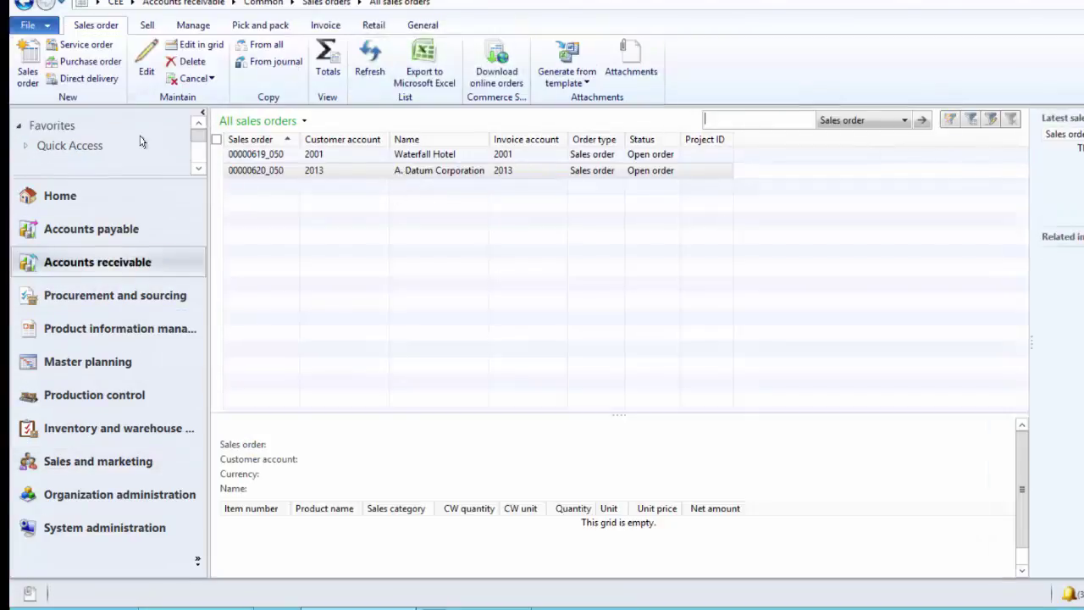
key("ctrl+n")
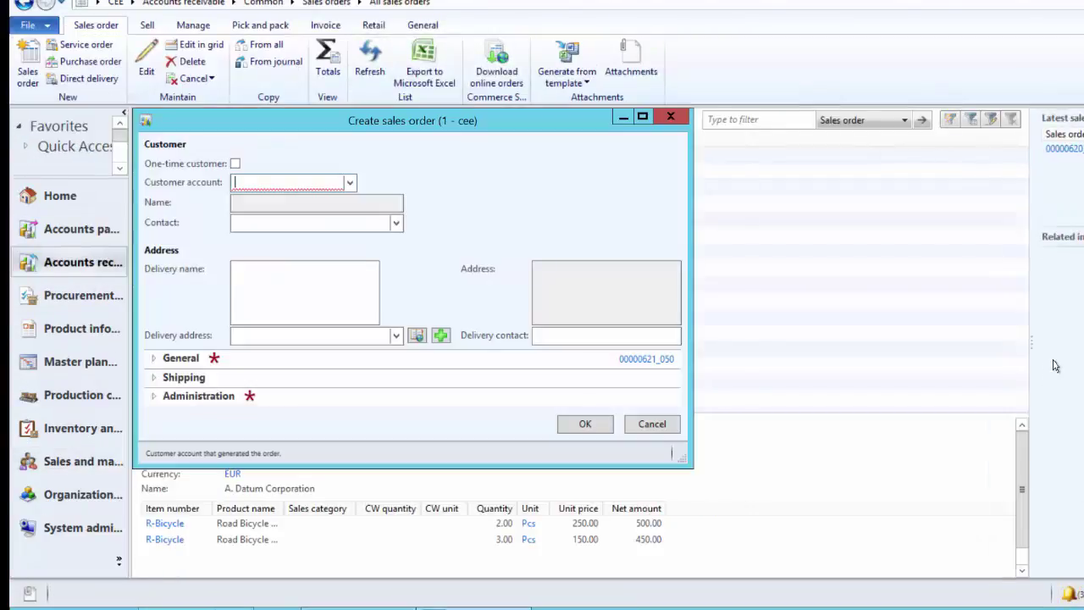
left_click(348, 185)
key("Escape")
key("Escape")
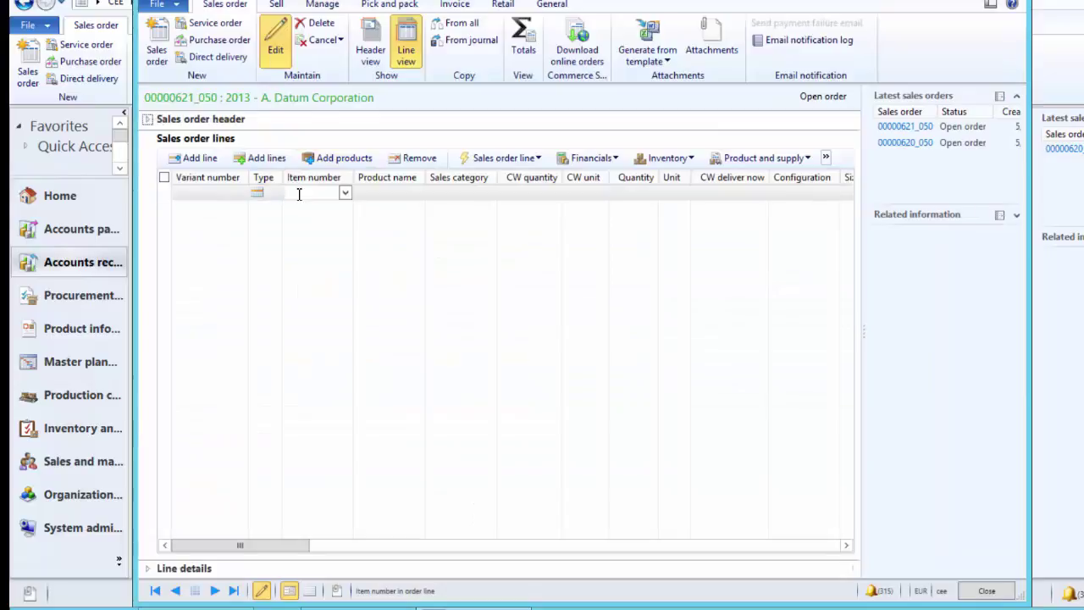
Maximize the sales order and enter an order line for item R-Bicycle with a quantity of 5
left_click(298, 194)
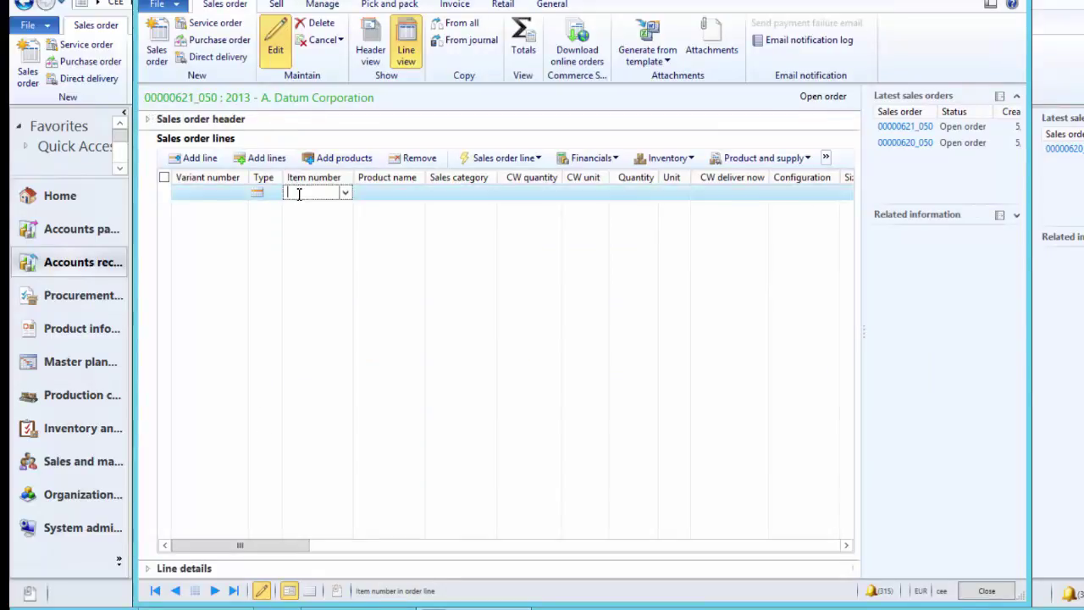
double_click(321, 1)
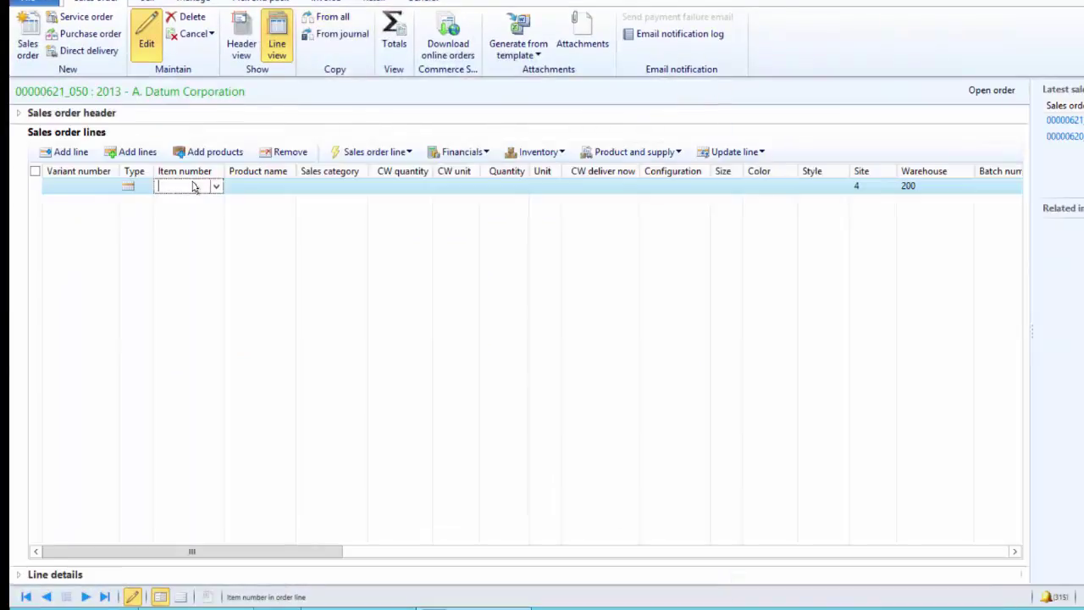
type("R-Bicycle")
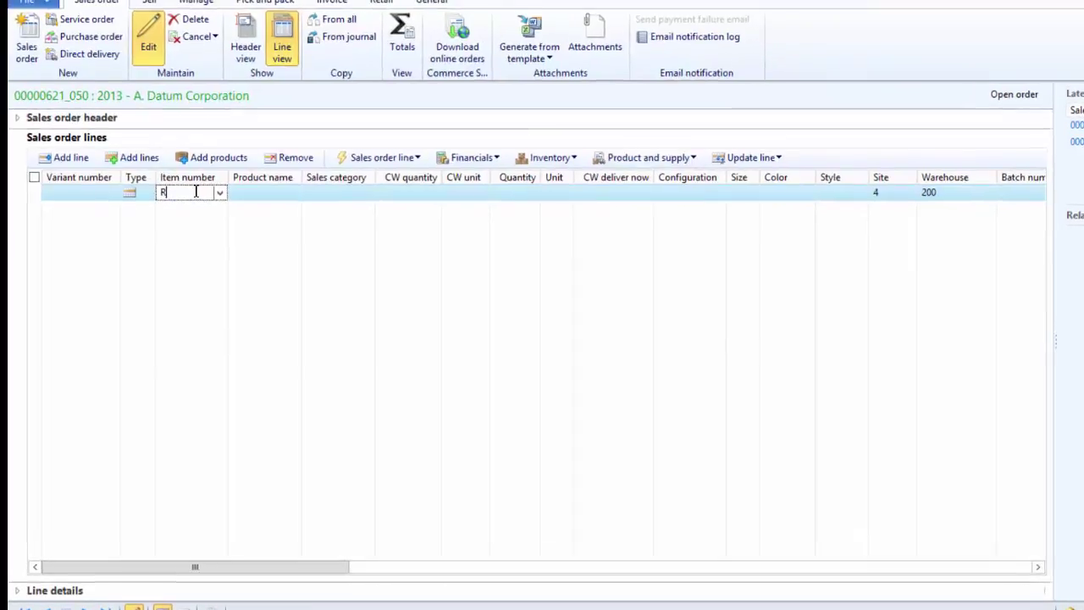
key("Tab")
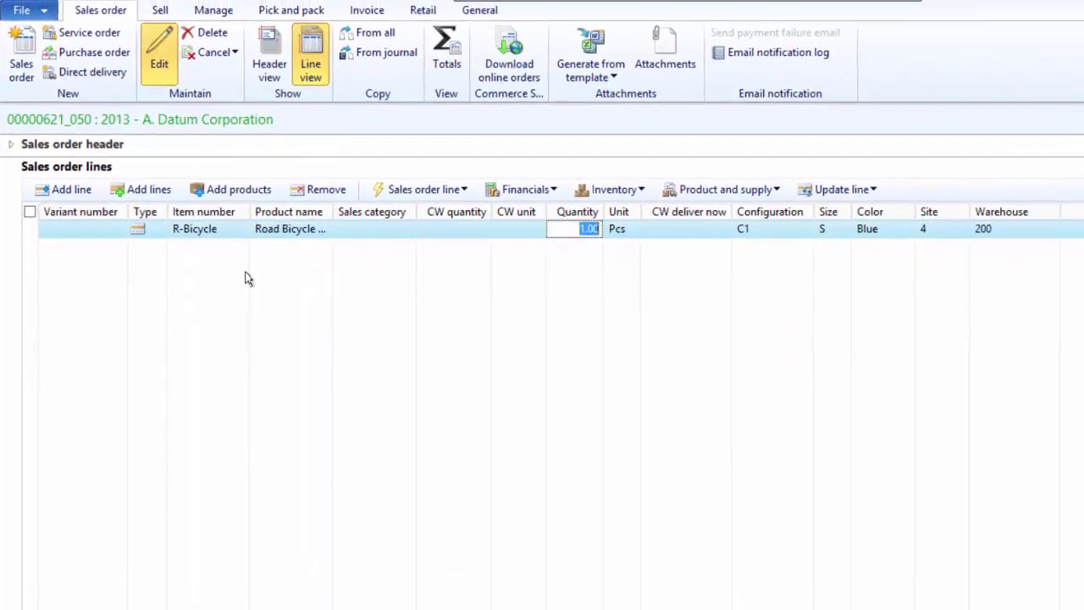
type("5")
Calculate the supplementary items for the R-Bicycle order line and accept the mandatory Ring-Bell
left_click(446, 196)
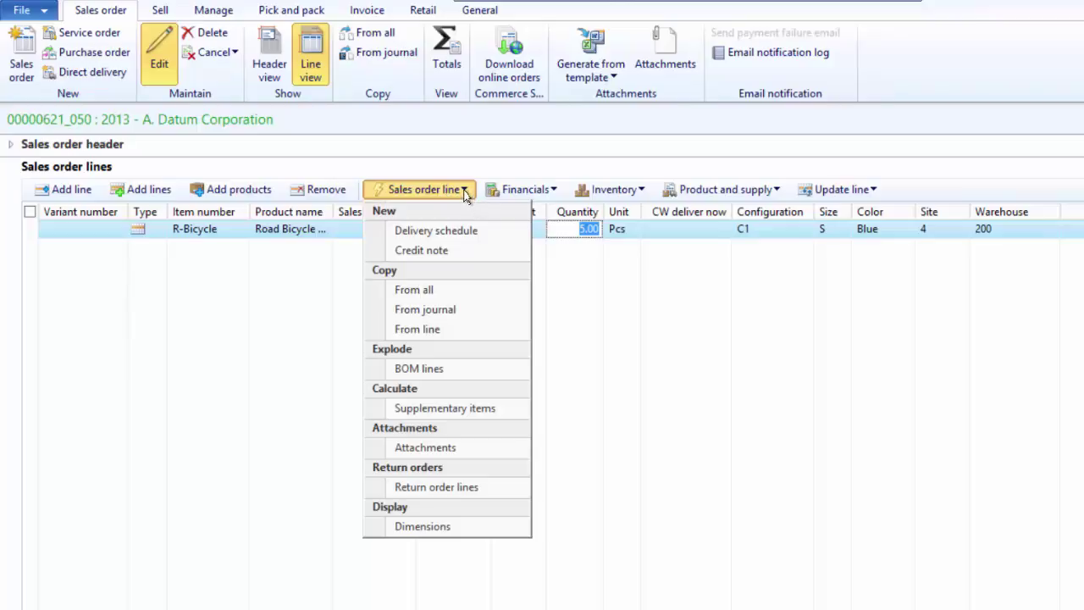
left_click(445, 410)
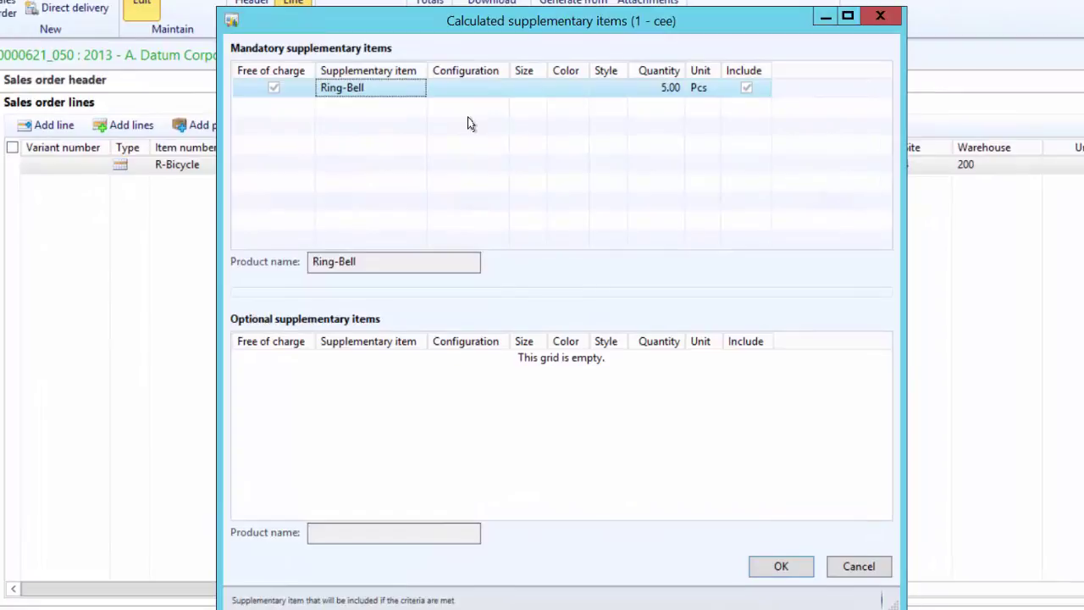
left_click(778, 567)
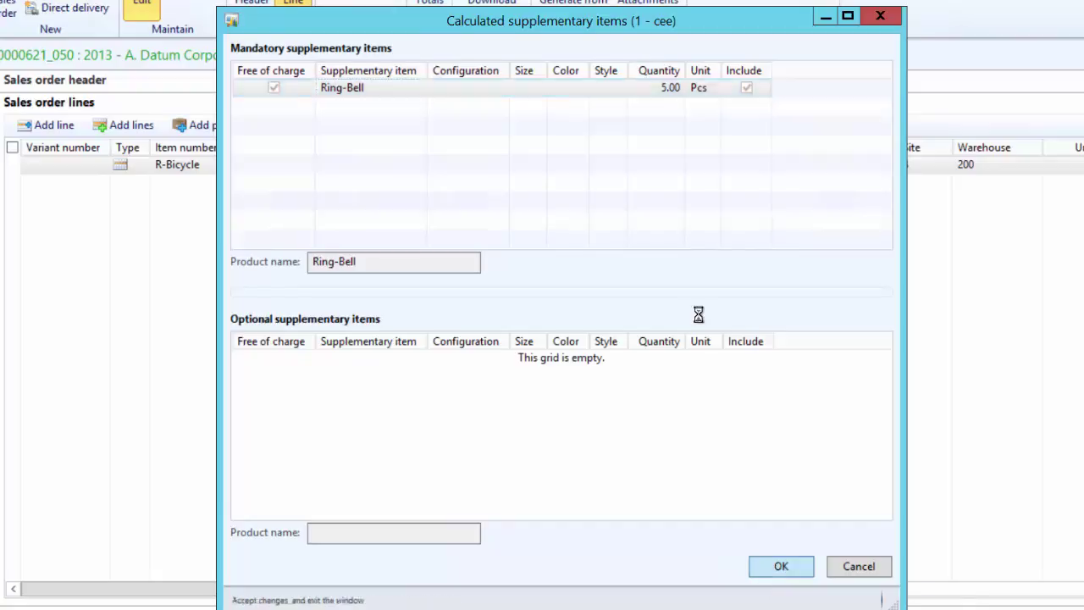
left_click(409, 374)
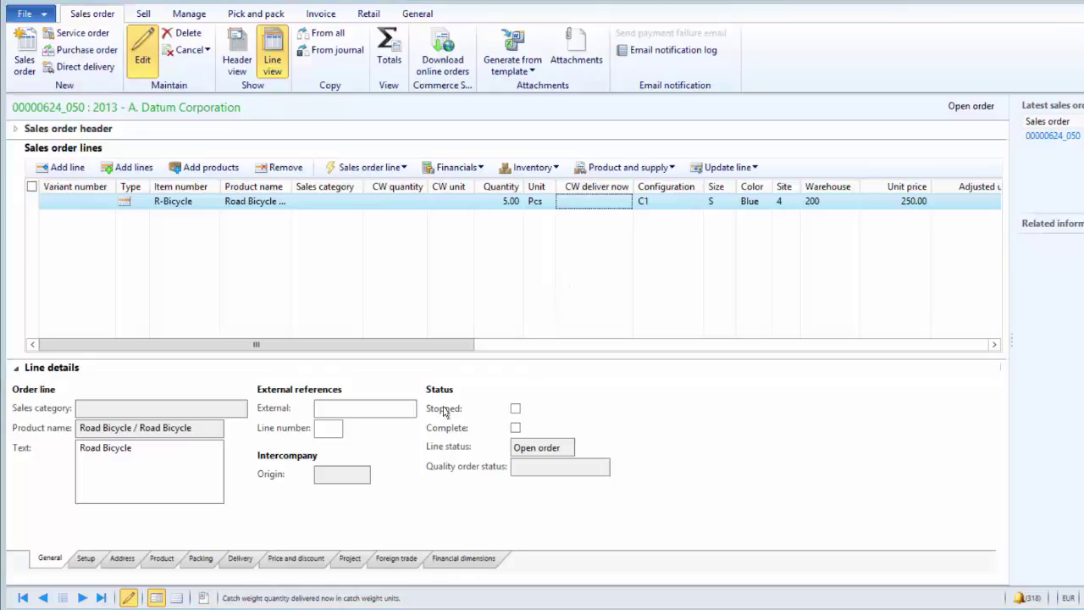
Return to the Sales and marketing area page and open the supplementary item customer groups
key("Escape")
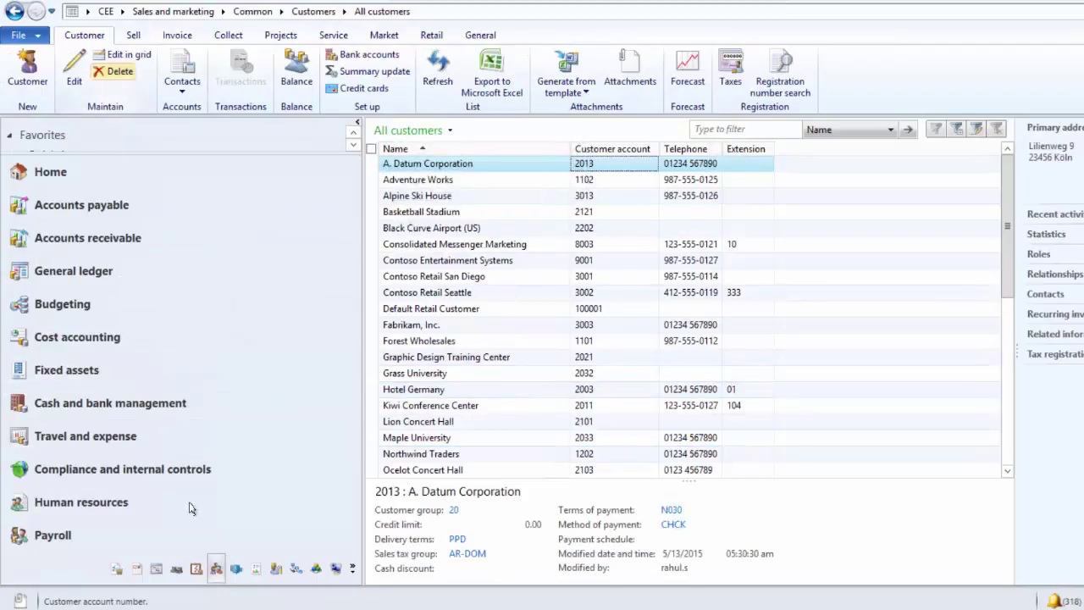
left_click(196, 17)
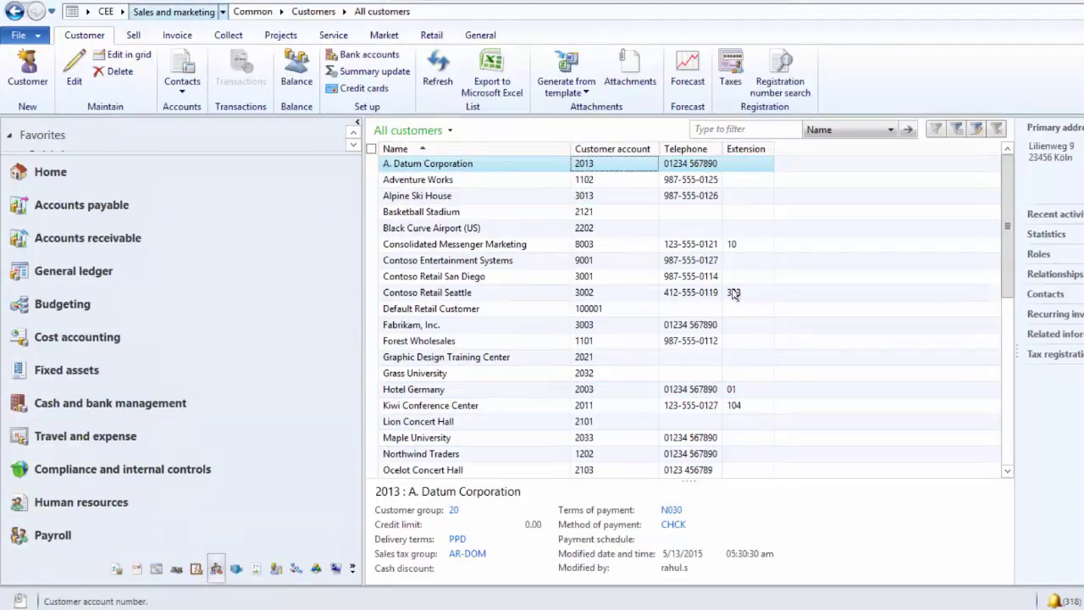
left_click(857, 499)
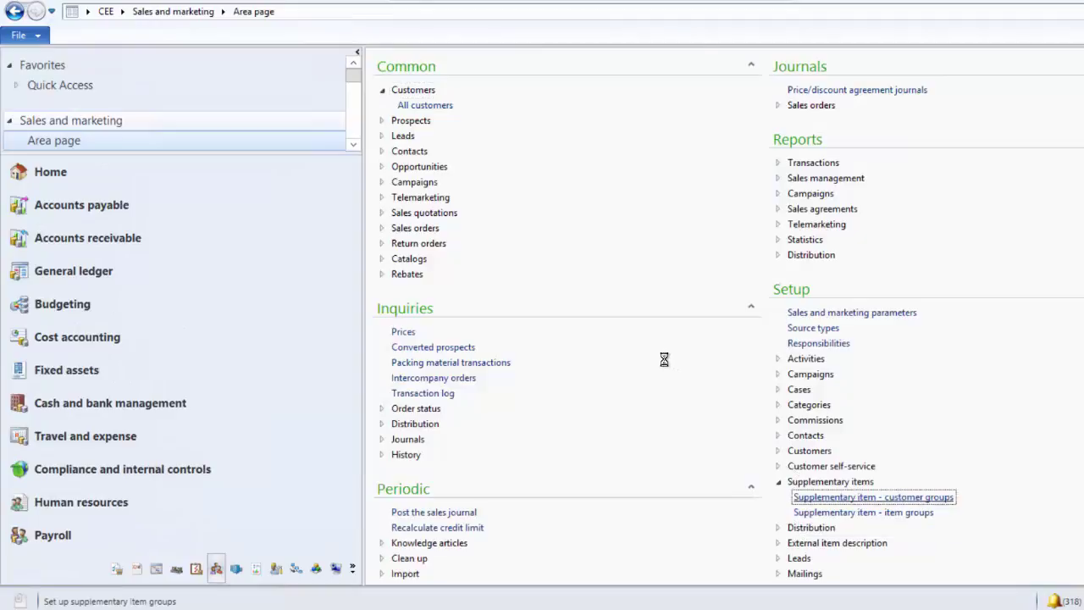
Mark the R-Bicycle line in the Ring-Bell group's supplementary sales items as optional and close the form
left_click(465, 131)
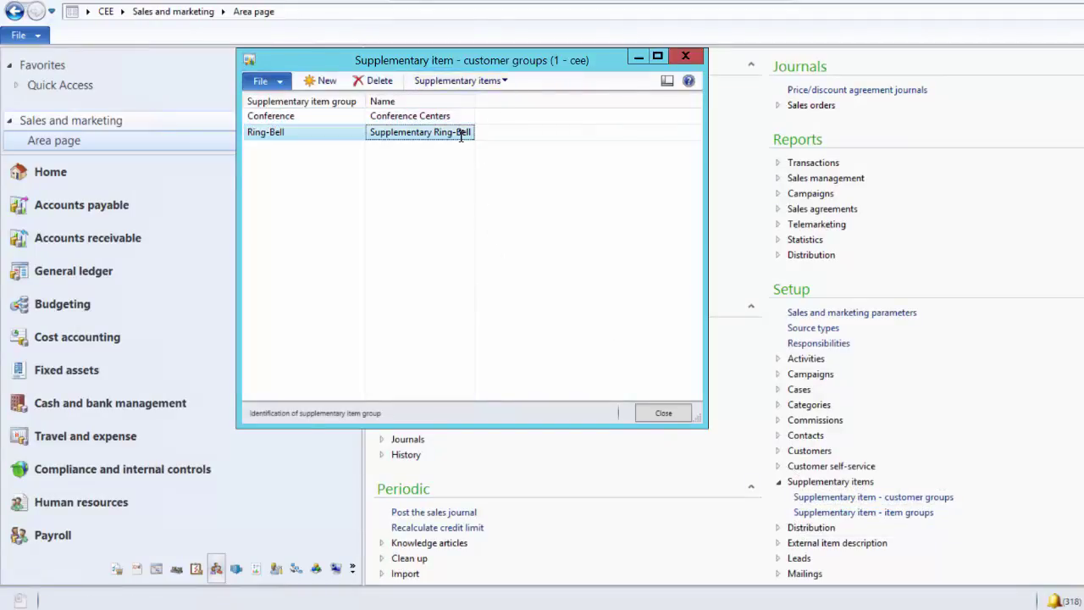
left_click(503, 85)
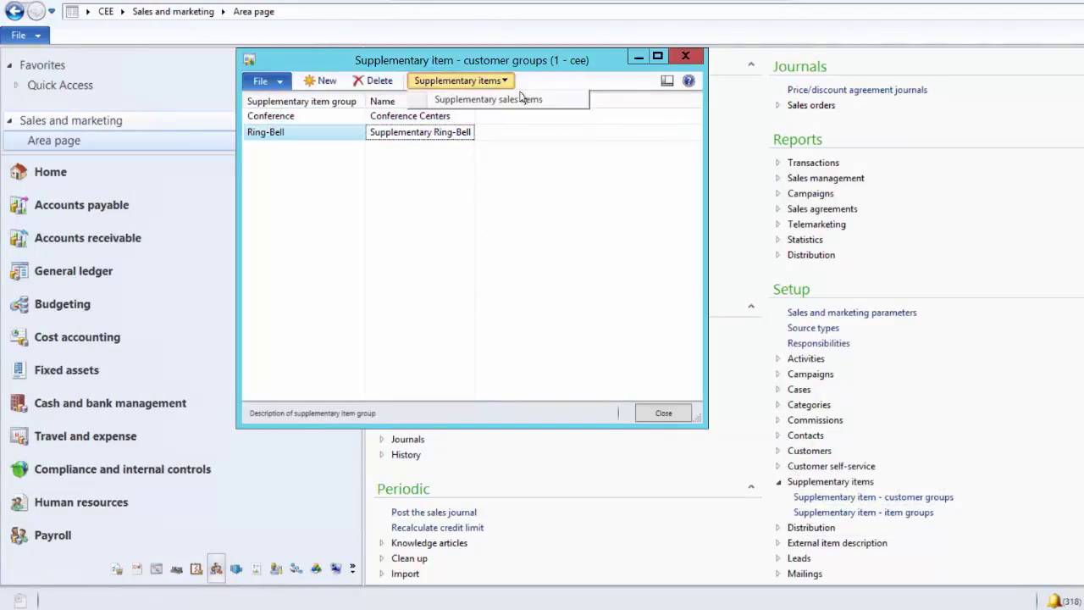
left_click(518, 100)
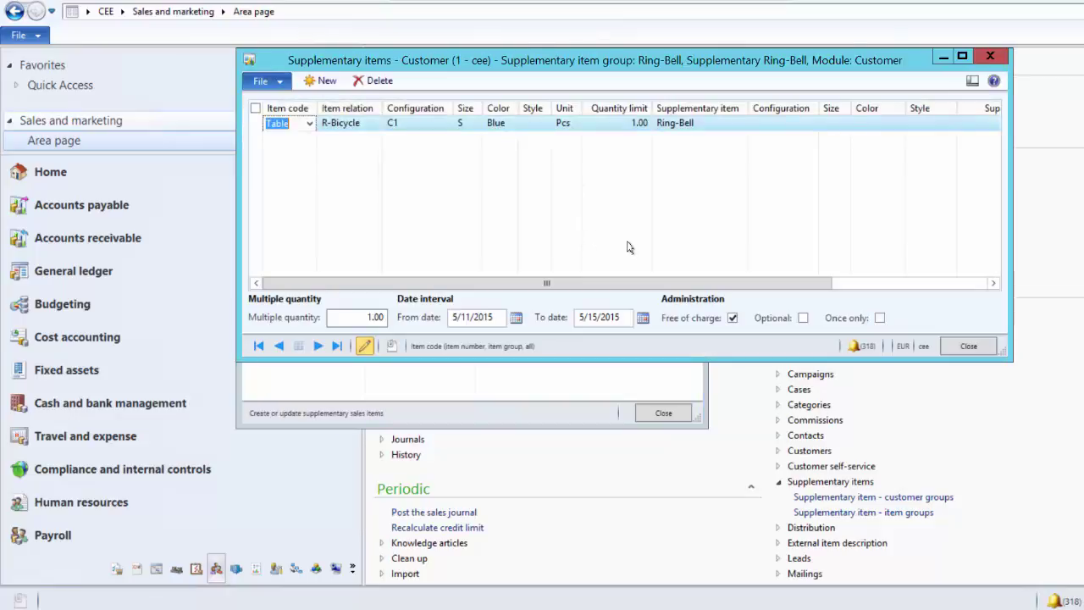
left_click(802, 318)
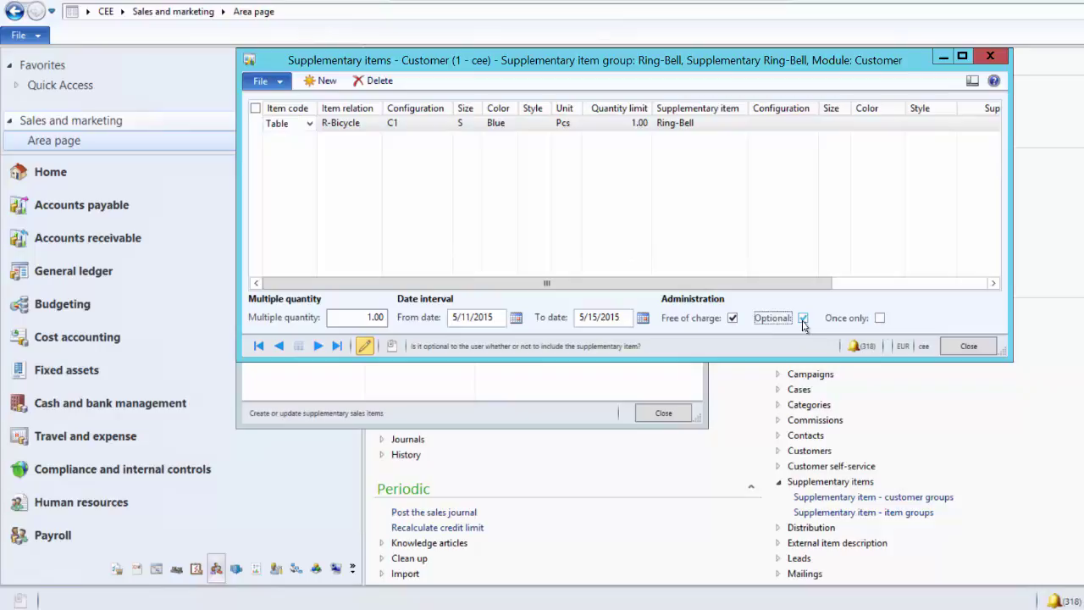
left_click(965, 343)
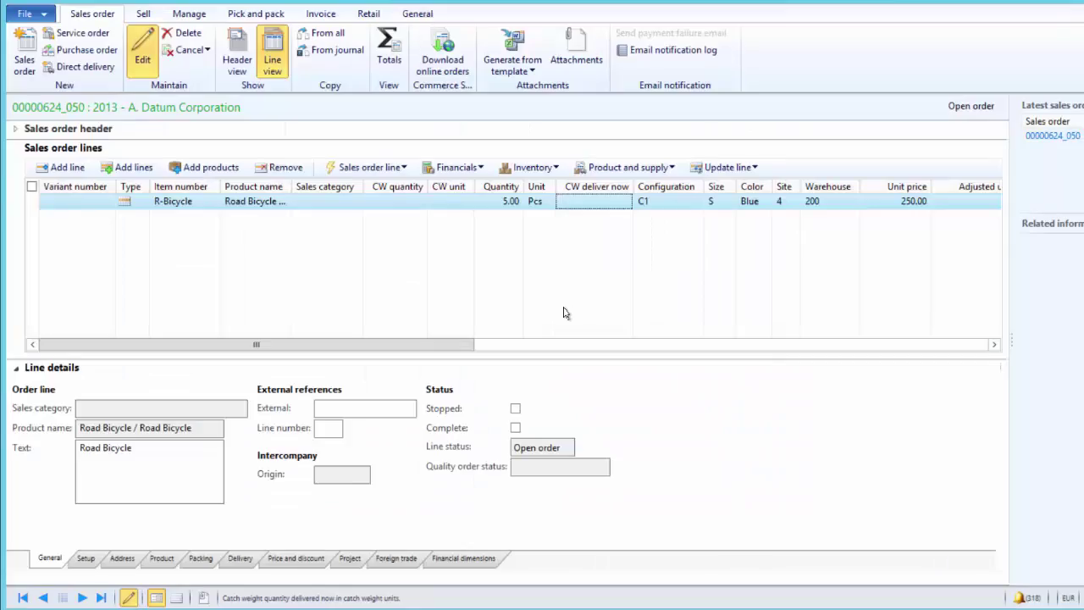
Calculate the supplementary items for the R-Bicycle order line and include the optional Ring-Bell in the sales order
left_click(380, 172)
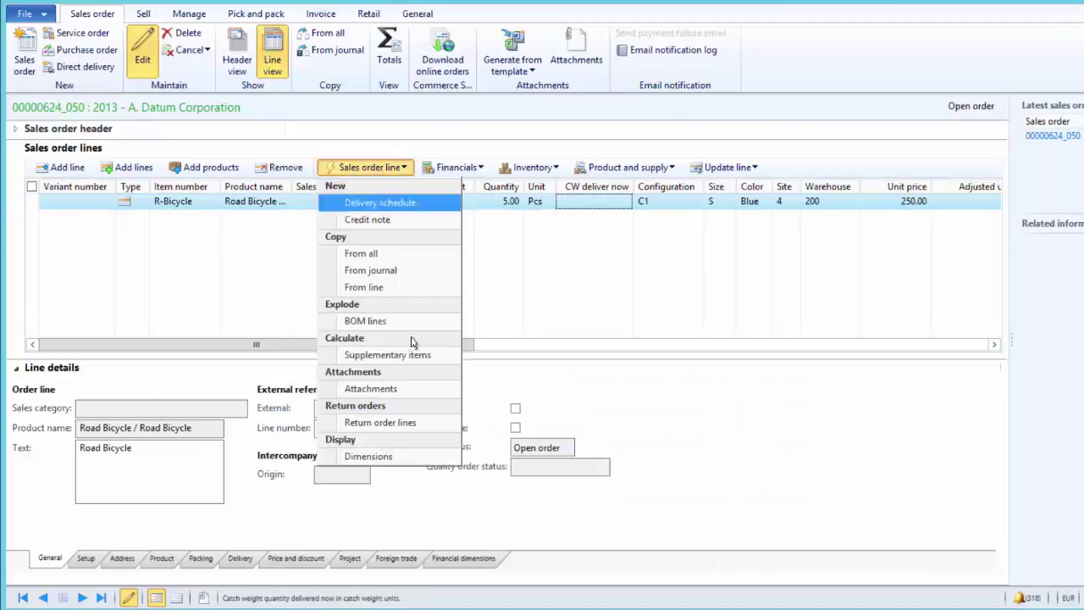
left_click(409, 351)
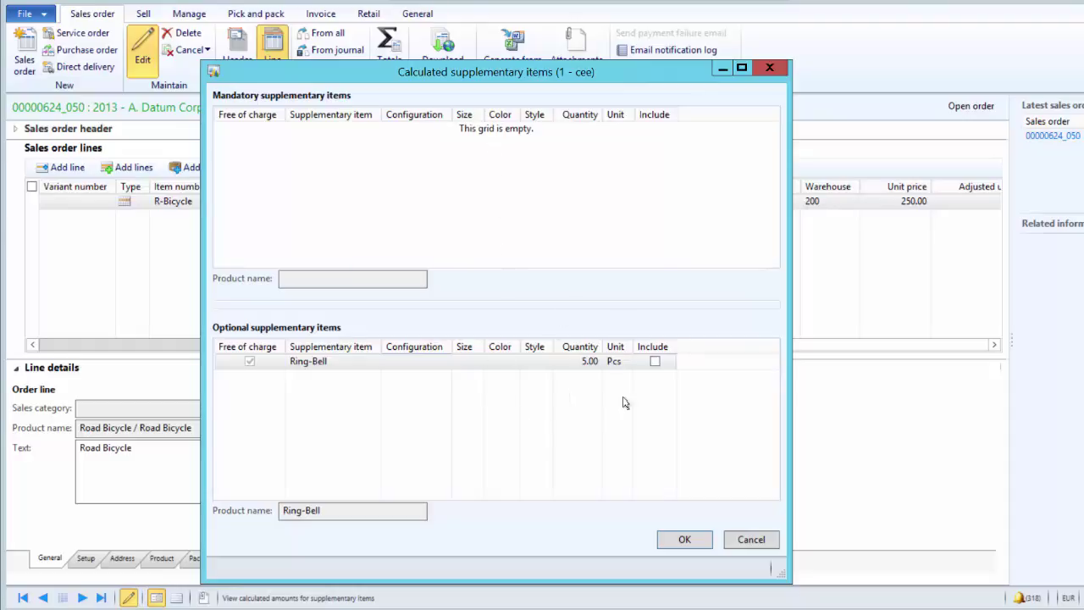
left_click(655, 362)
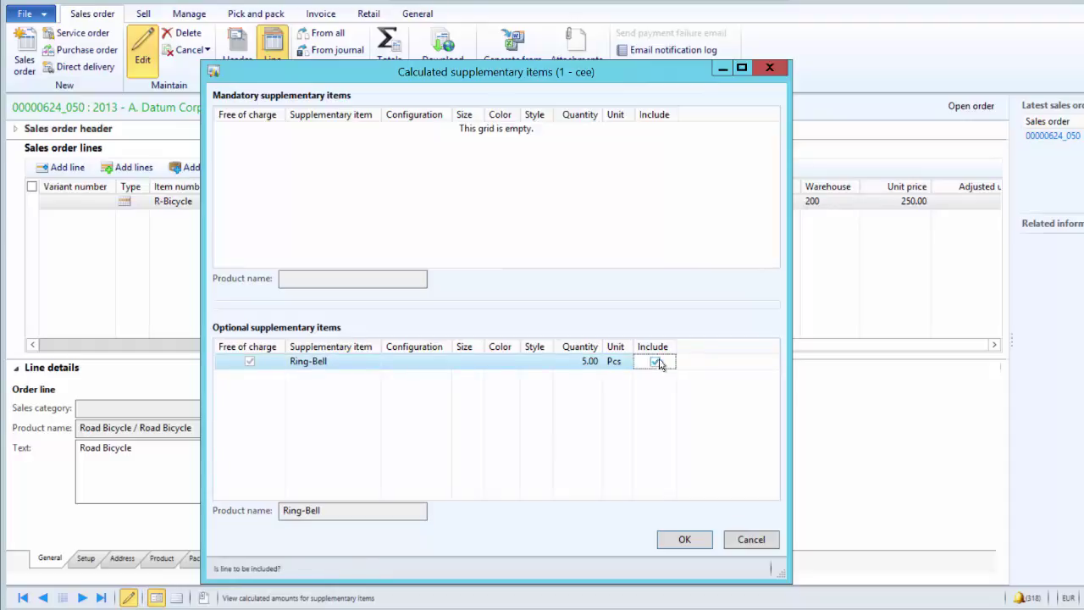
left_click(671, 542)
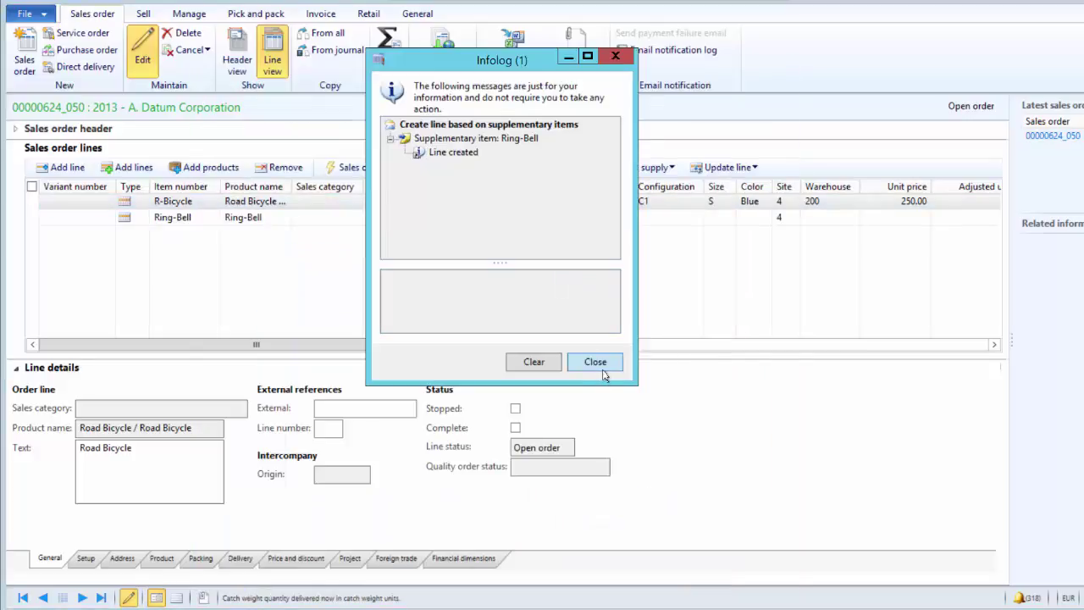
left_click(598, 362)
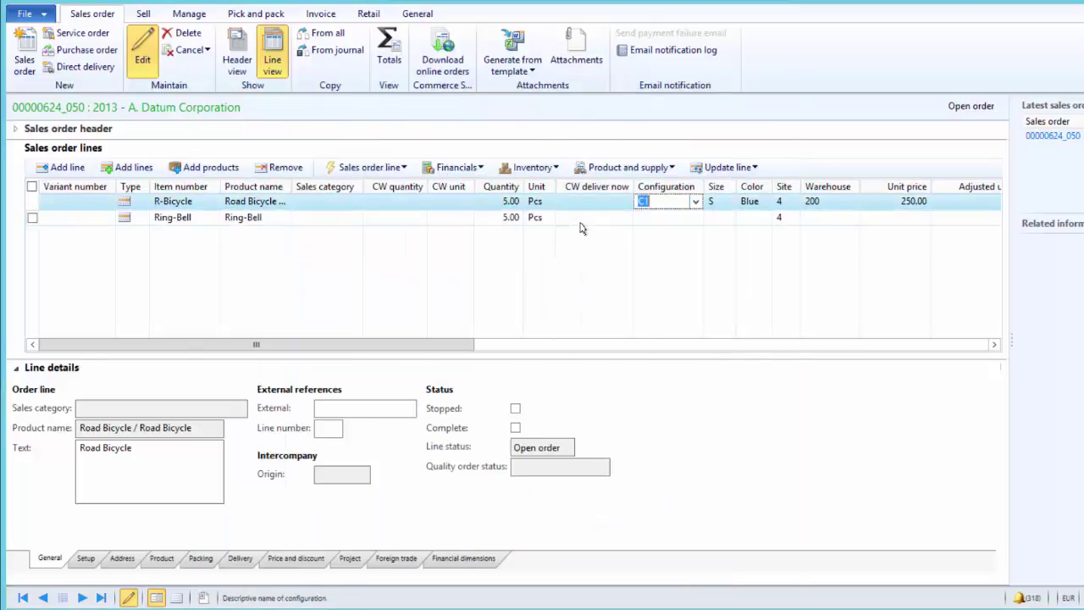
Remove the Ring-Bell line from the sales order and return to the order lines
left_click(581, 222)
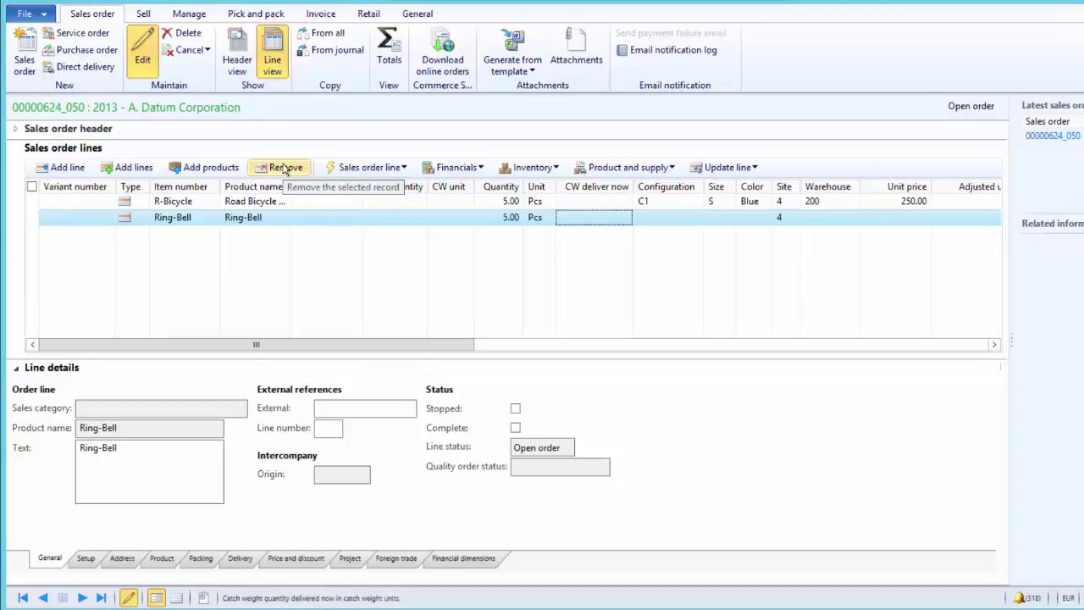
left_click(284, 167)
left_click(644, 359)
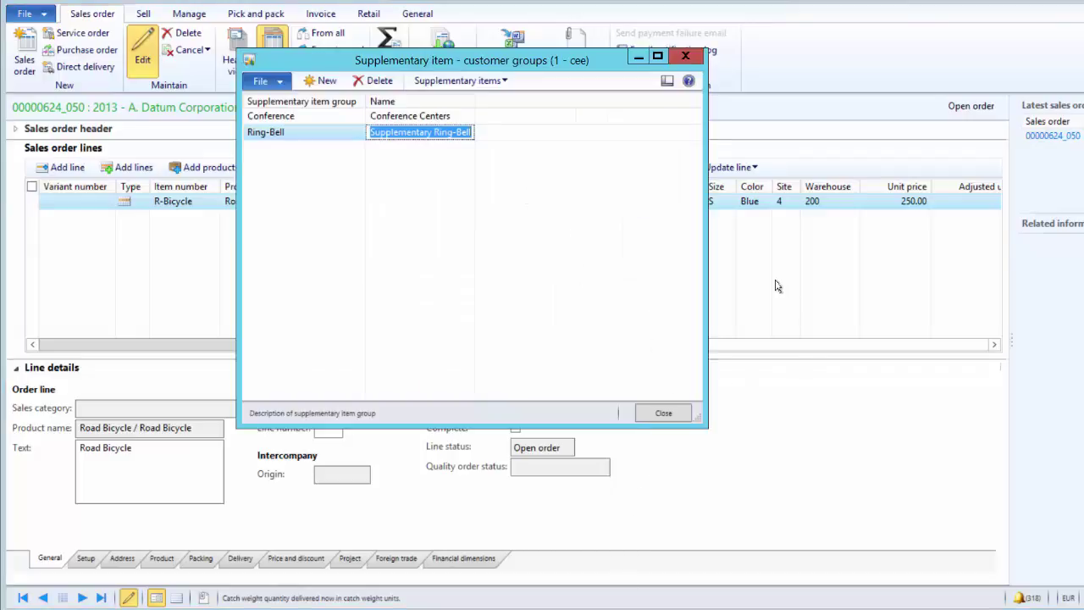
key("Escape")
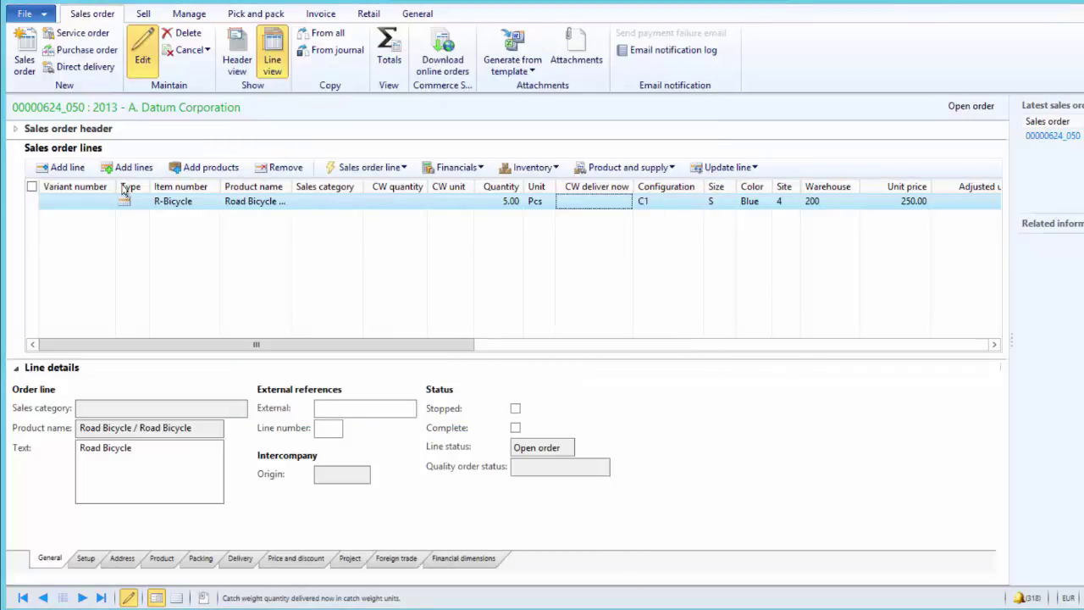
Add a second R-Bicycle order line with a quantity of 5, and review the calculated supplementary items without accepting them
left_click(61, 167)
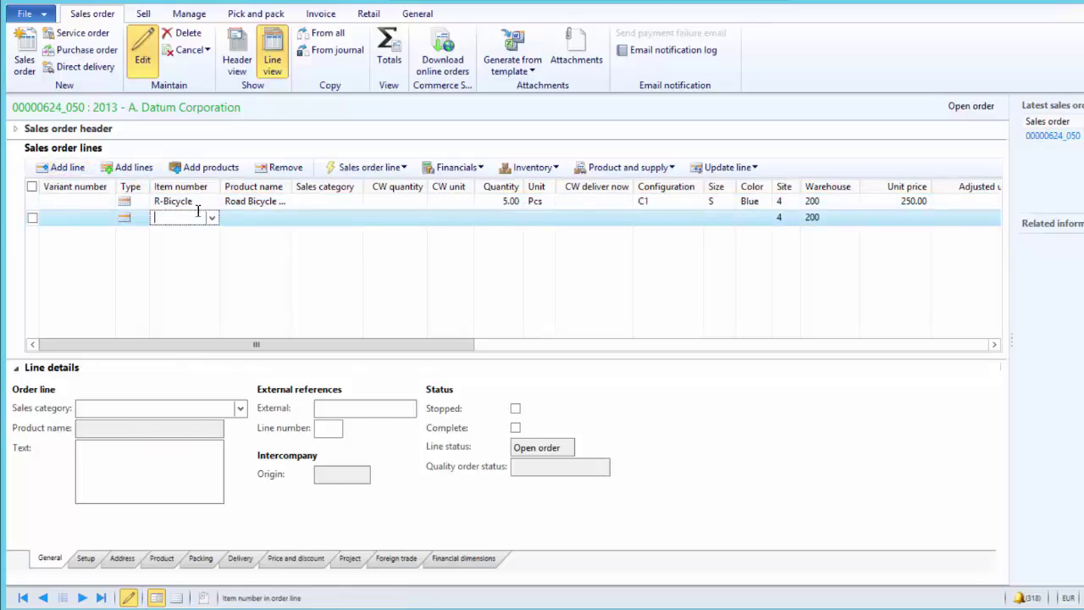
left_click(395, 201)
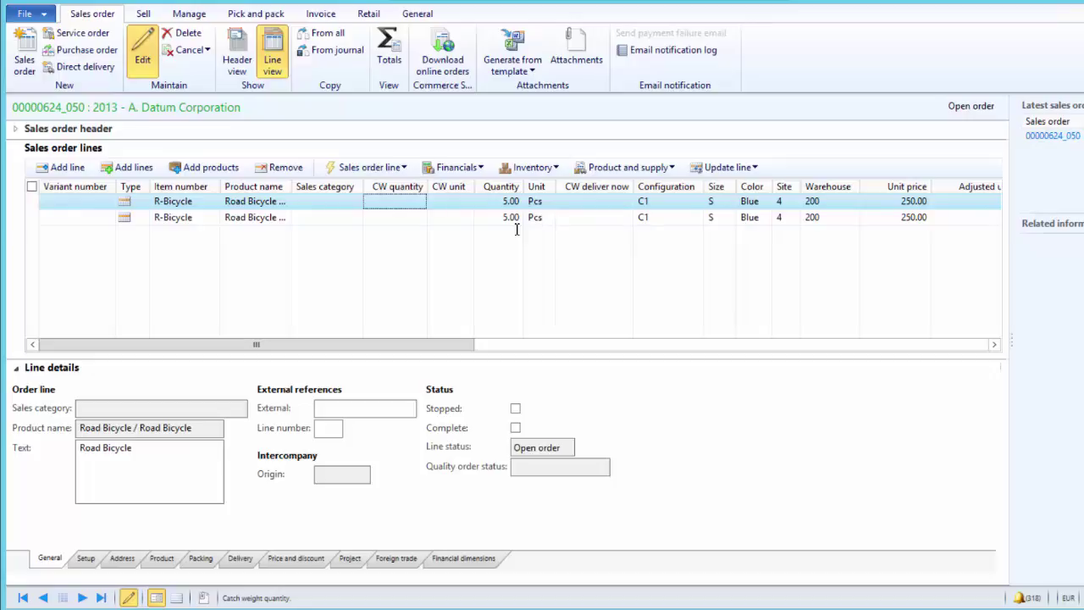
left_click(387, 167)
left_click(421, 355)
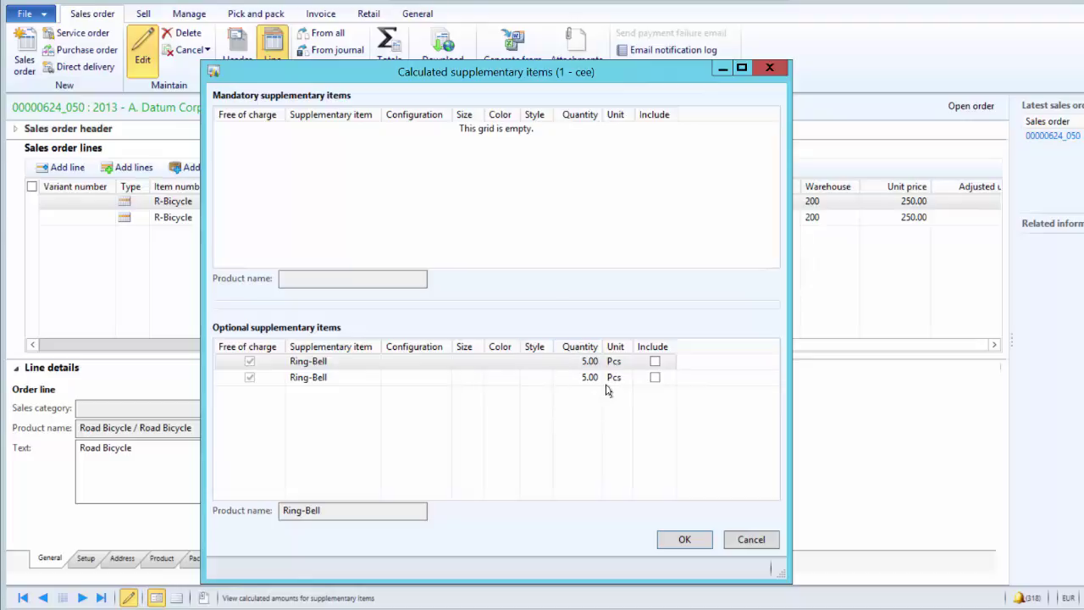
left_click(751, 539)
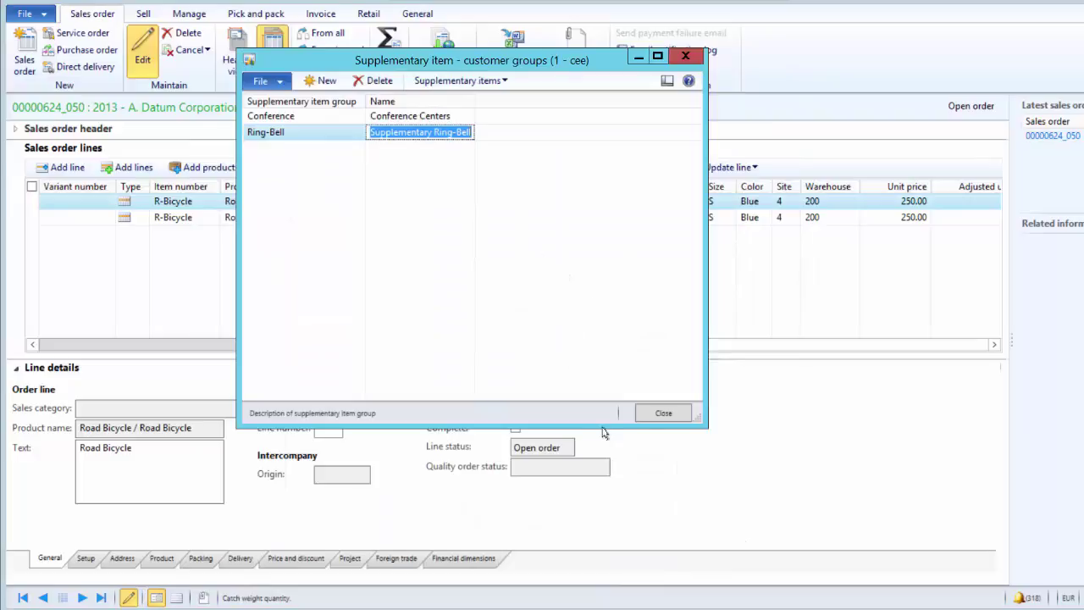
Mark the R-Bicycle line in the Ring-Bell group's supplementary sales items as once only and return to the sales order
left_click(457, 80)
left_click(449, 99)
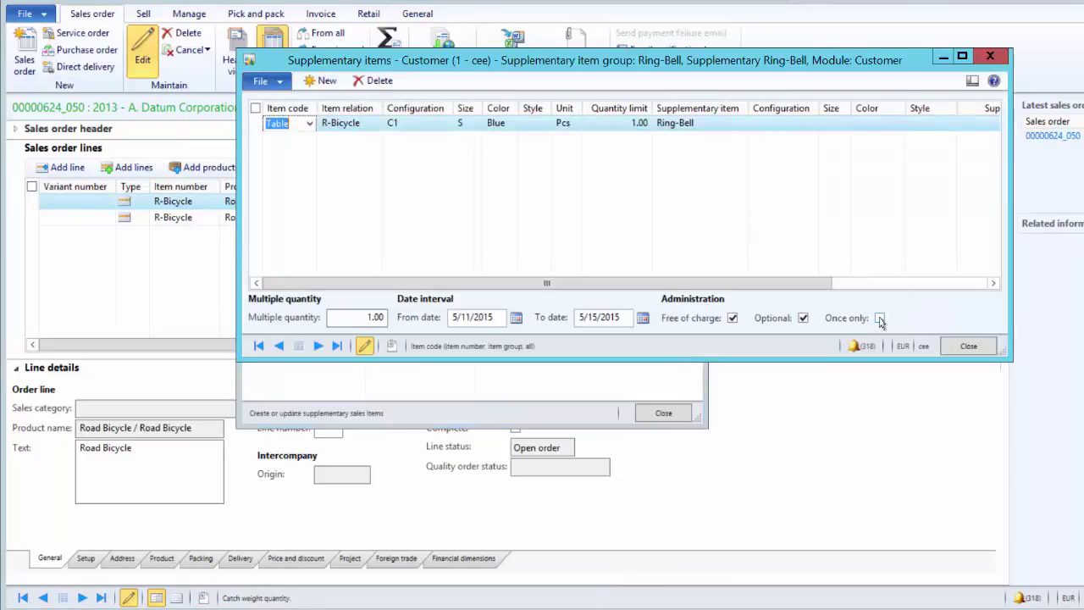
left_click(879, 318)
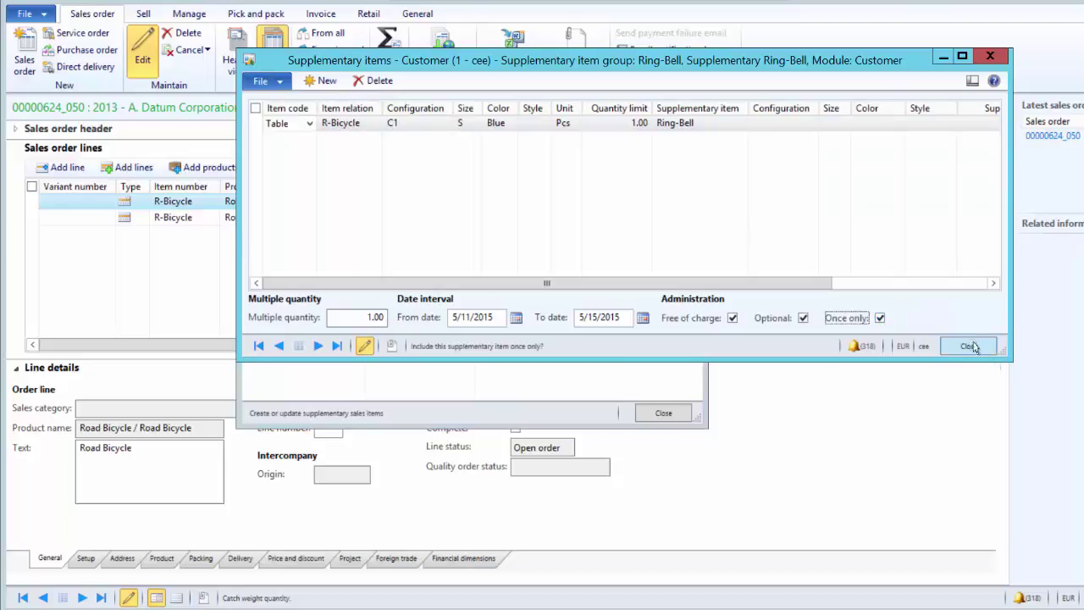
left_click(969, 346)
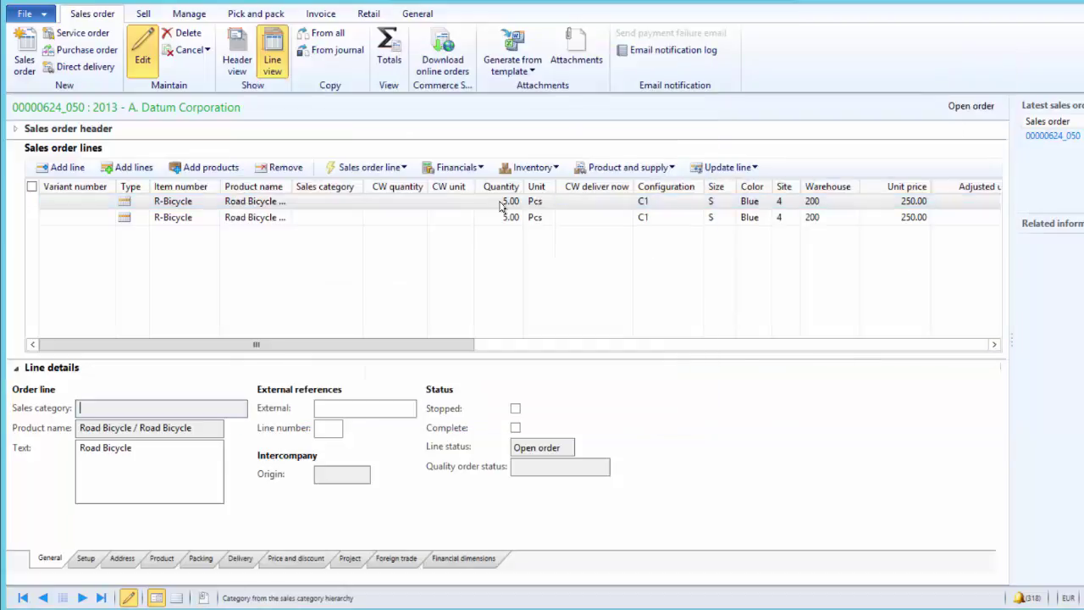
Recalculate the supplementary items from the first R-Bicycle line and include the optional Ring-Bell in the order
left_click(400, 209)
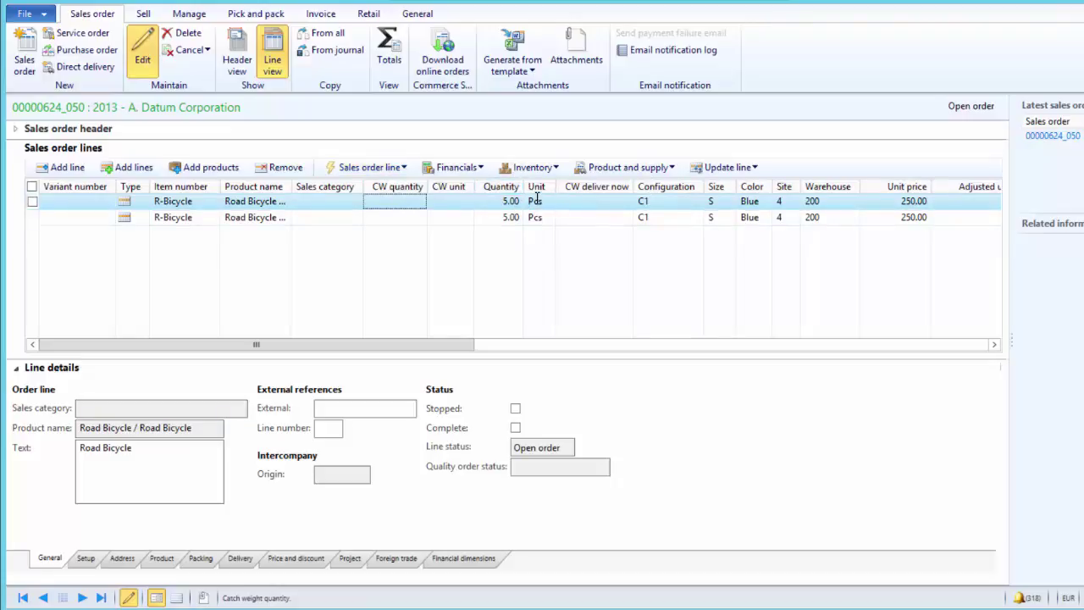
left_click(389, 172)
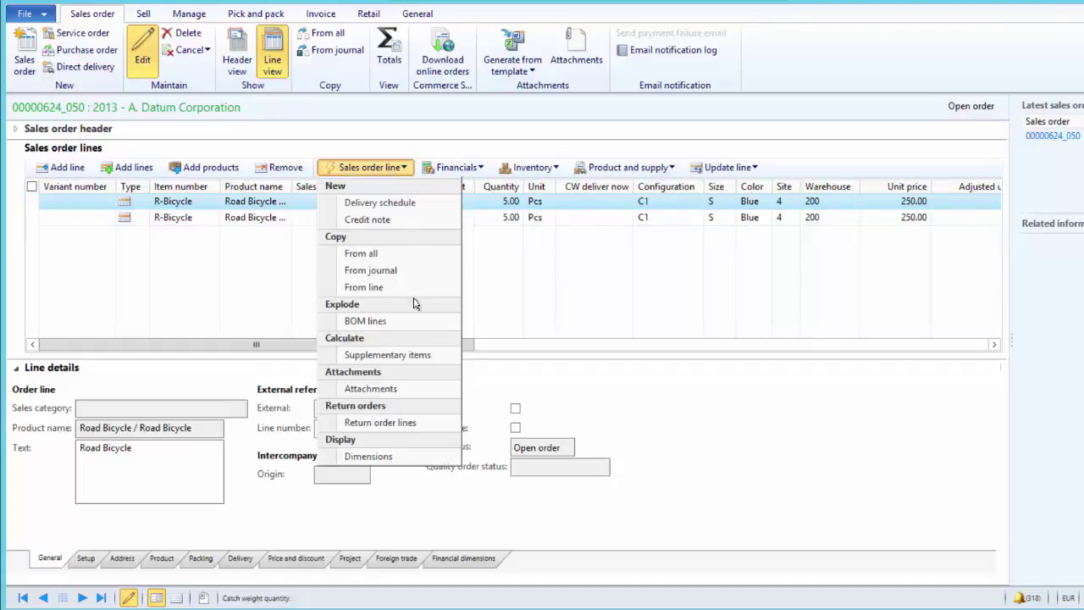
left_click(552, 278)
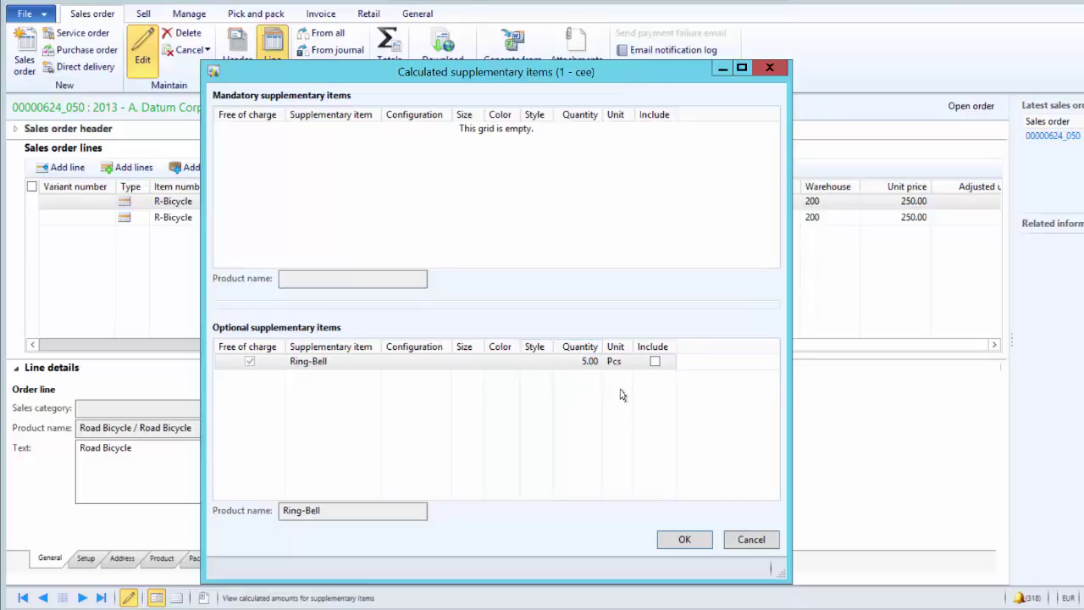
left_click(655, 362)
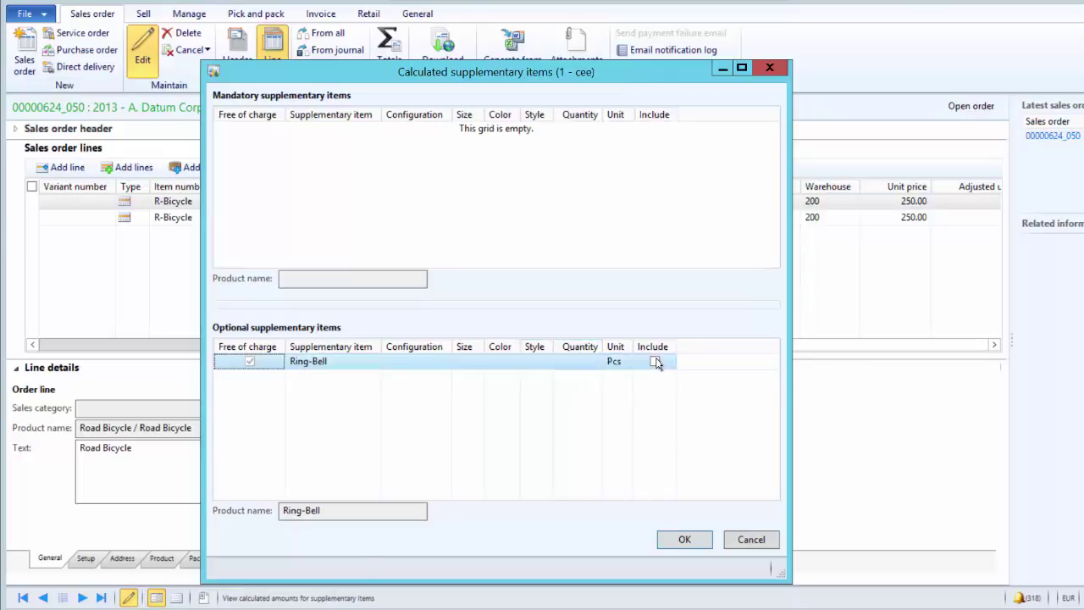
left_click(684, 539)
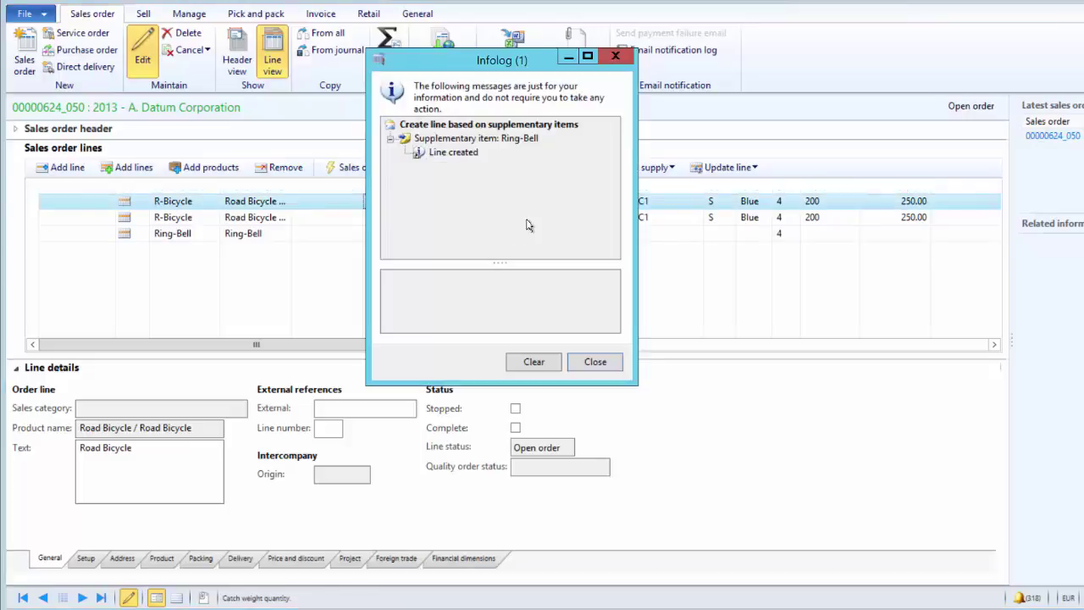